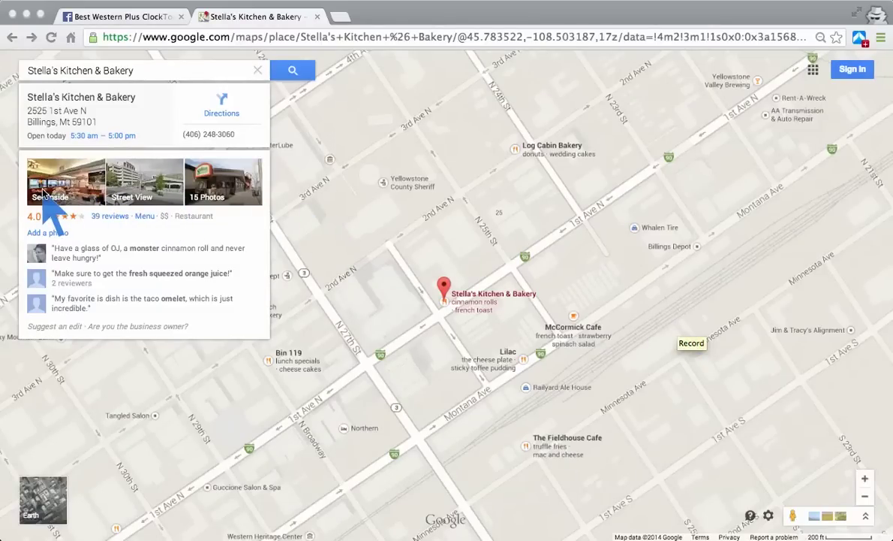
- Open the See Inside tour of Stella's Kitchen & Bakery and look around the interior
left_click(81, 178)
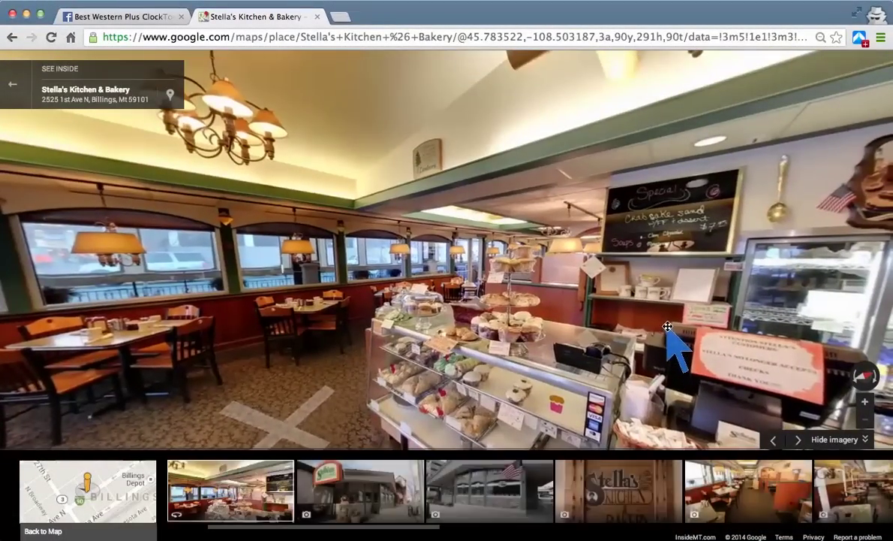
left_click_drag(667, 326, 672, 355)
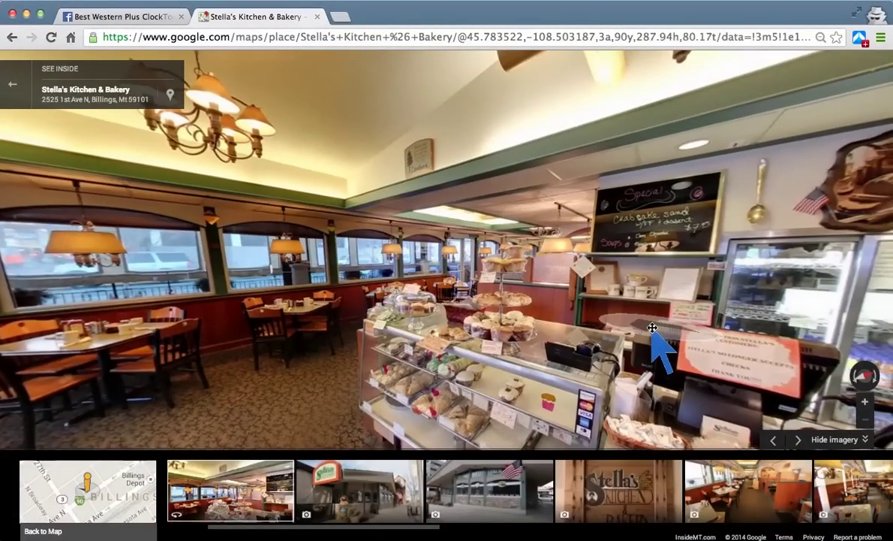
left_click(120, 16)
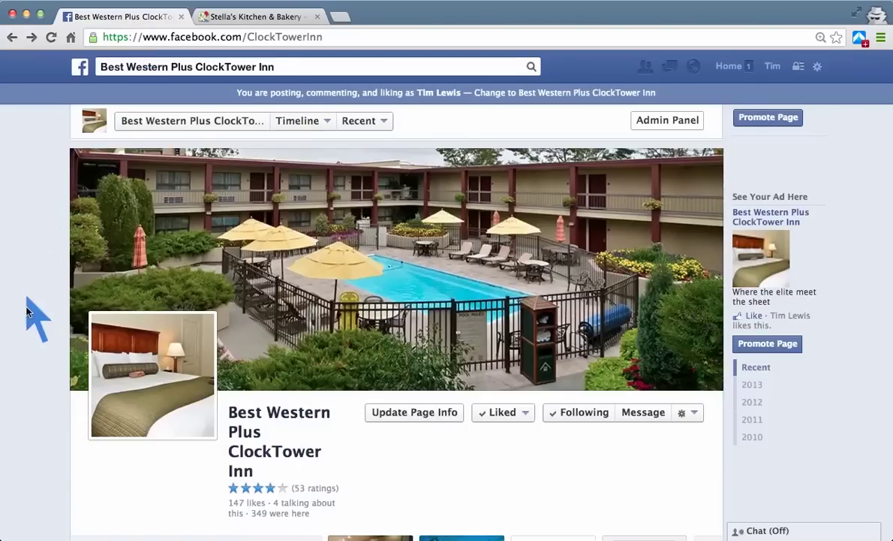
scroll(75, 360, "down", 3)
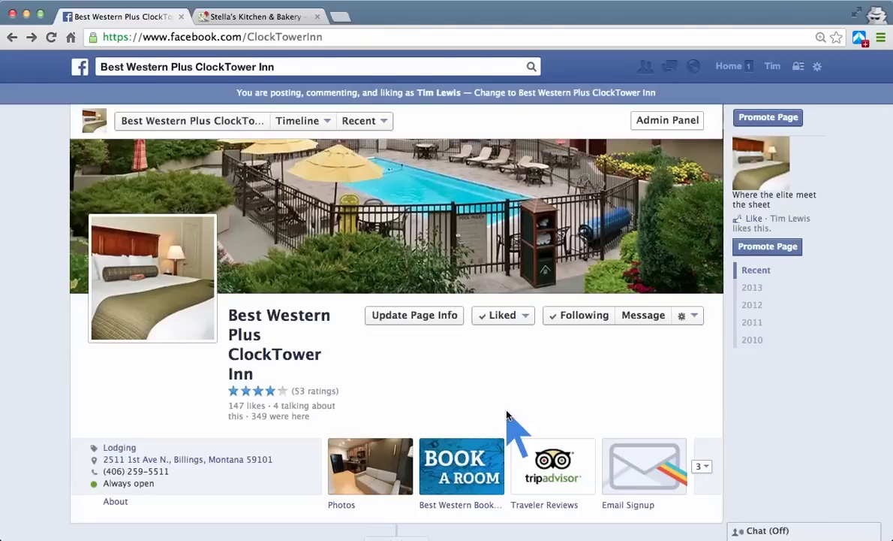
left_click(235, 15)
left_click_drag(571, 349, 486, 331)
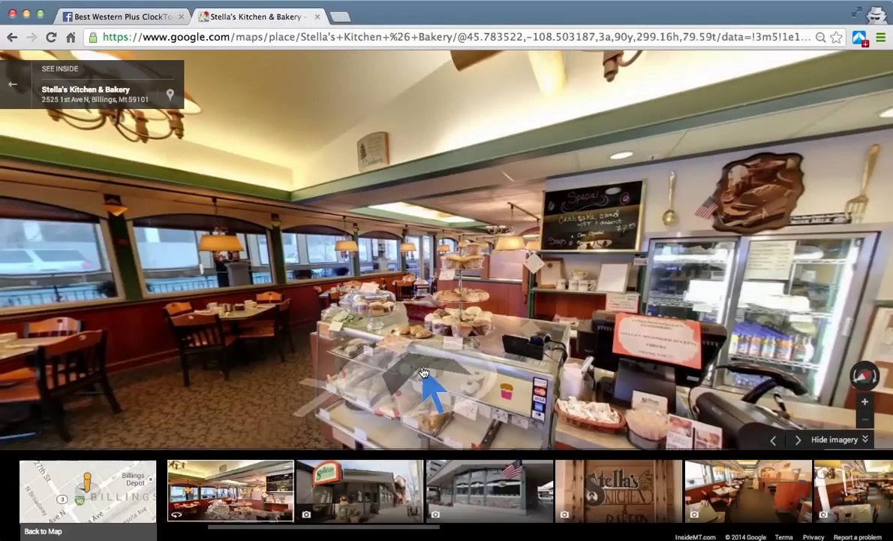
left_click(514, 399)
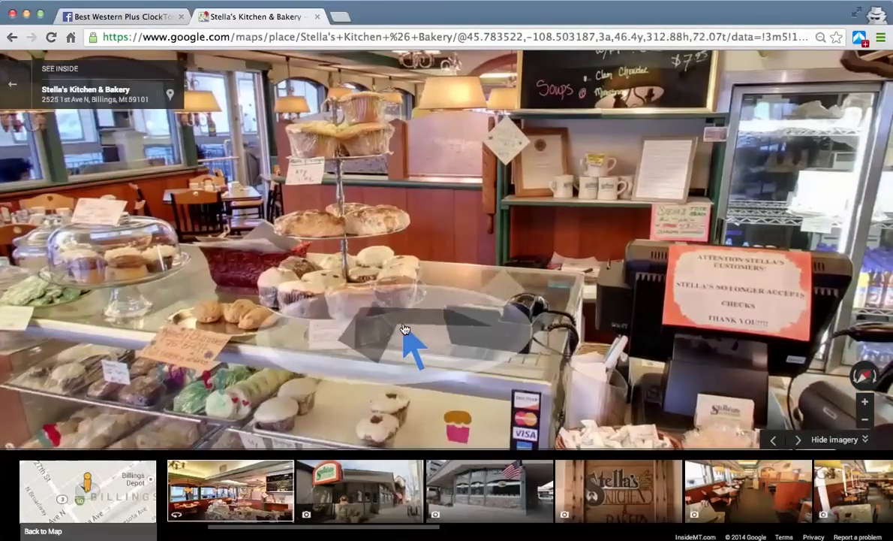
left_click_drag(409, 344, 425, 375)
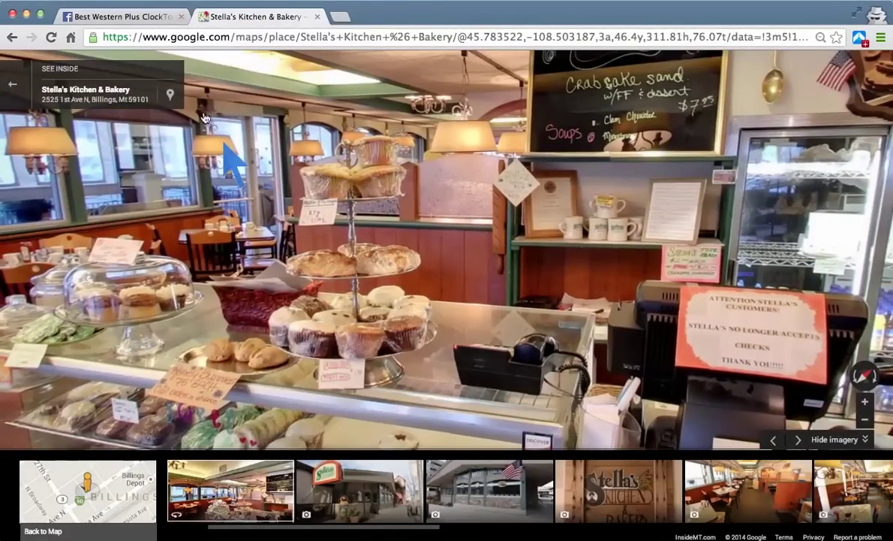
left_click(129, 17)
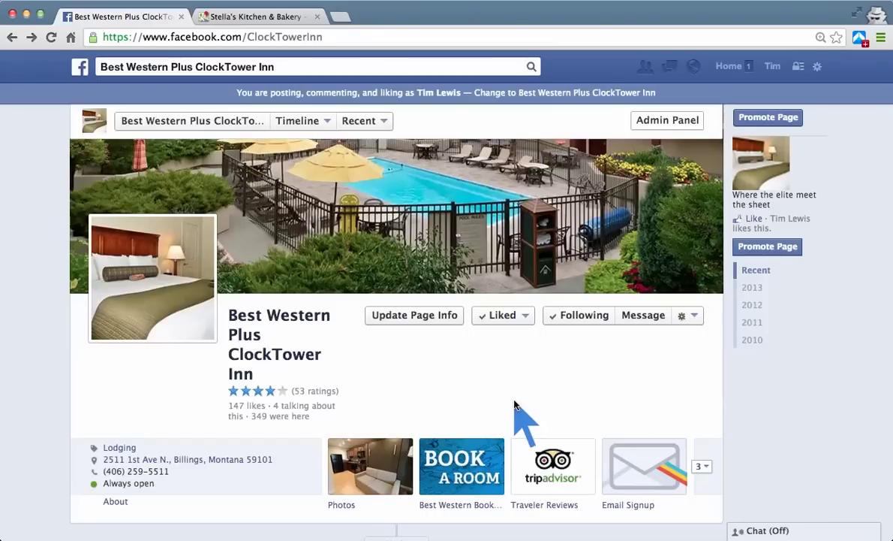
scroll(25, 242, "up", 1)
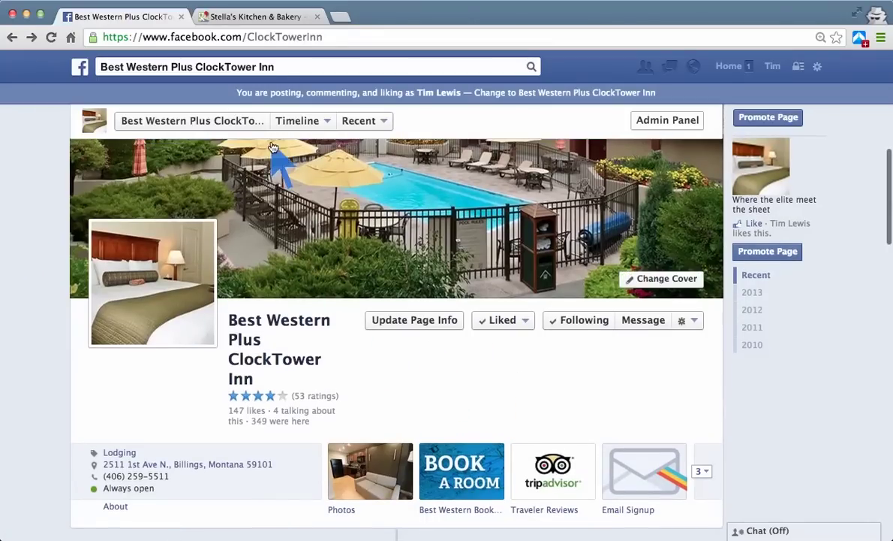
left_click(255, 16)
left_click(421, 332)
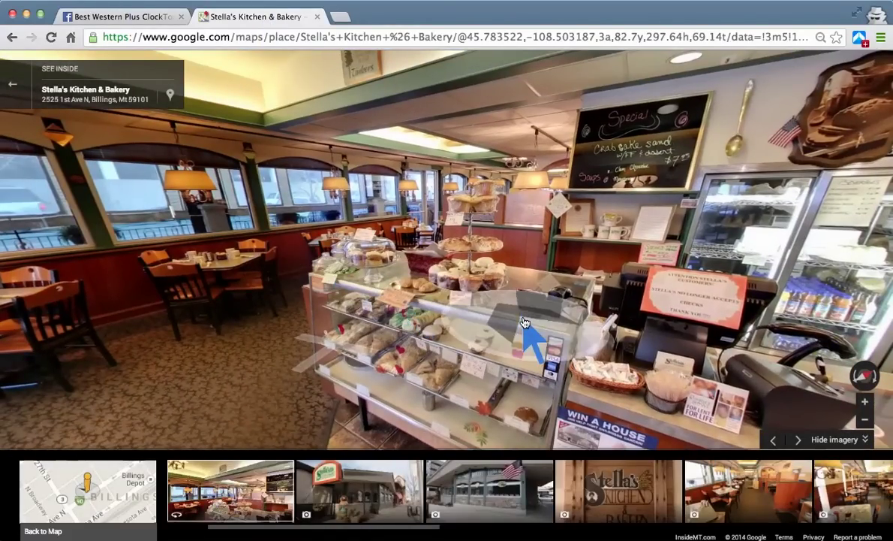
- Move forward twice toward the pastry case, then exit the indoor tour back to the map
left_click(447, 314)
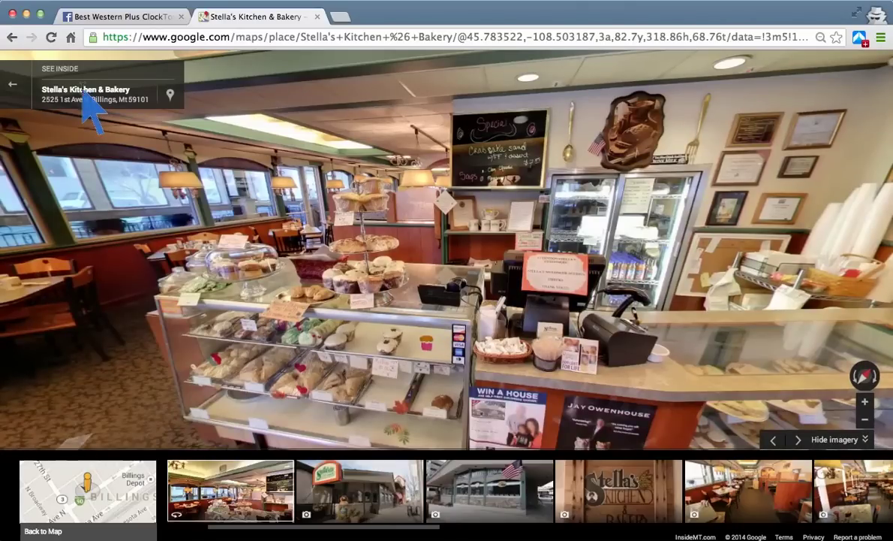
left_click(442, 338)
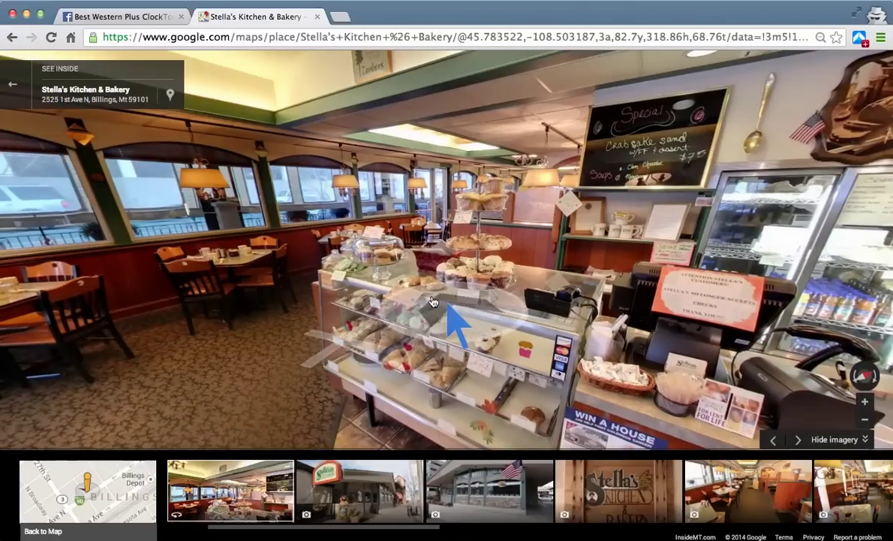
left_click(13, 87)
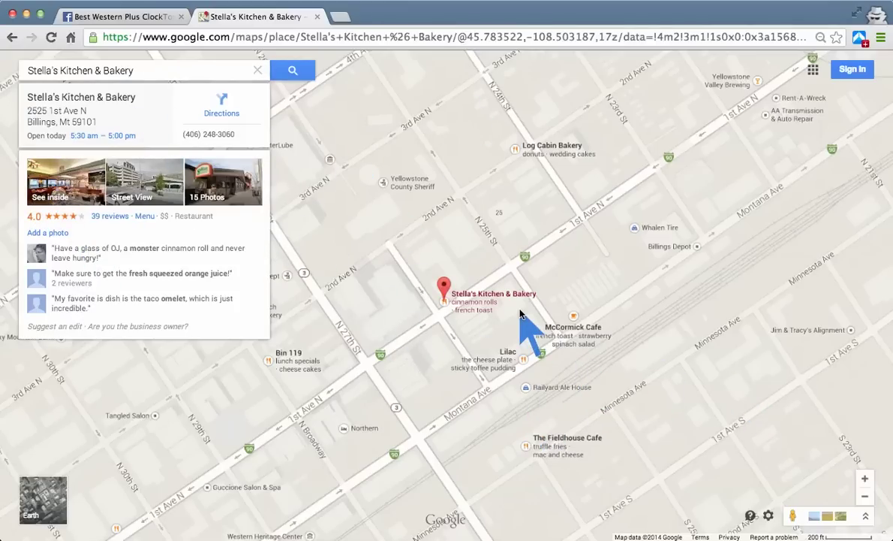
left_click(751, 517)
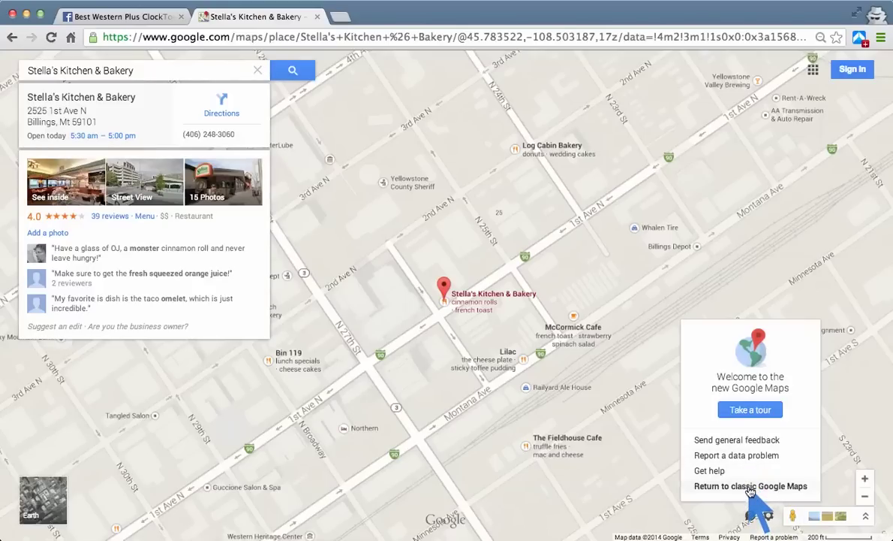
- Switch Google Maps back to the classic version from the help options
left_click(751, 487)
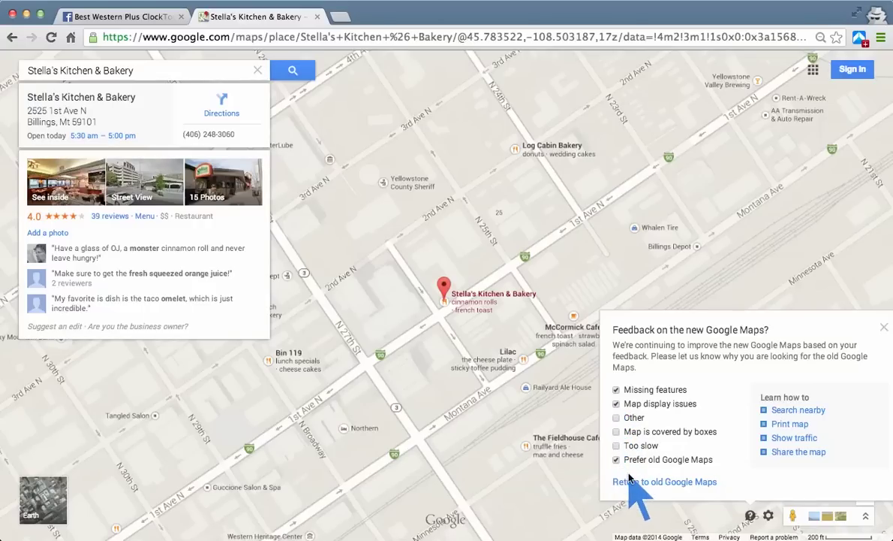
left_click(644, 482)
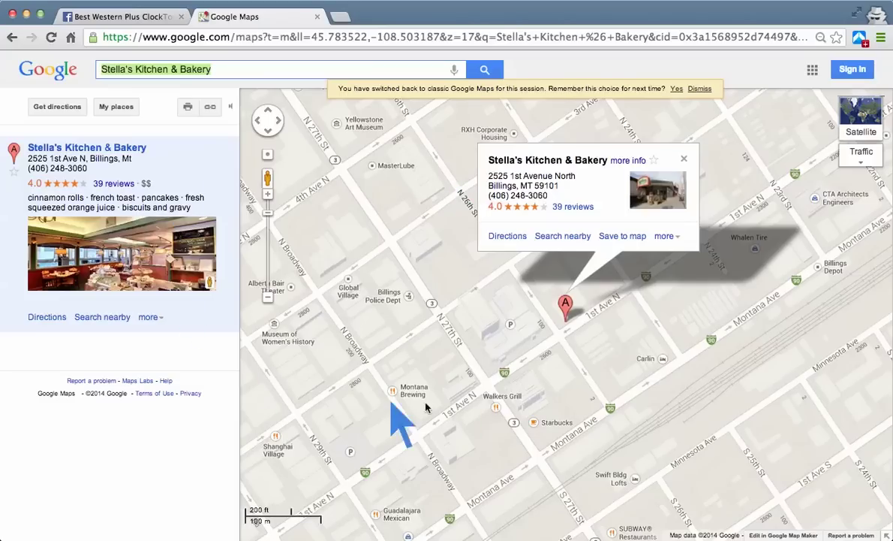
- Open the bakery's interior view in classic Maps and move up to the counter and muffin stand
left_click(331, 335)
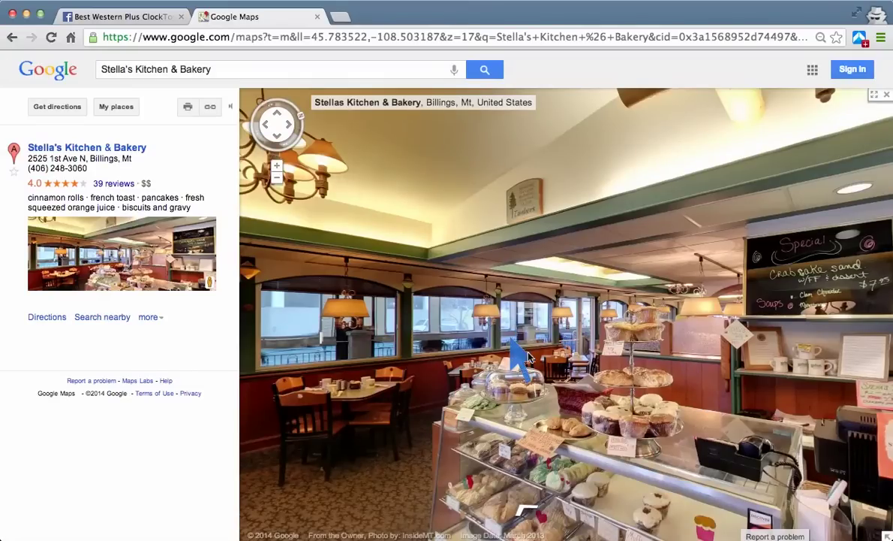
left_click(526, 357)
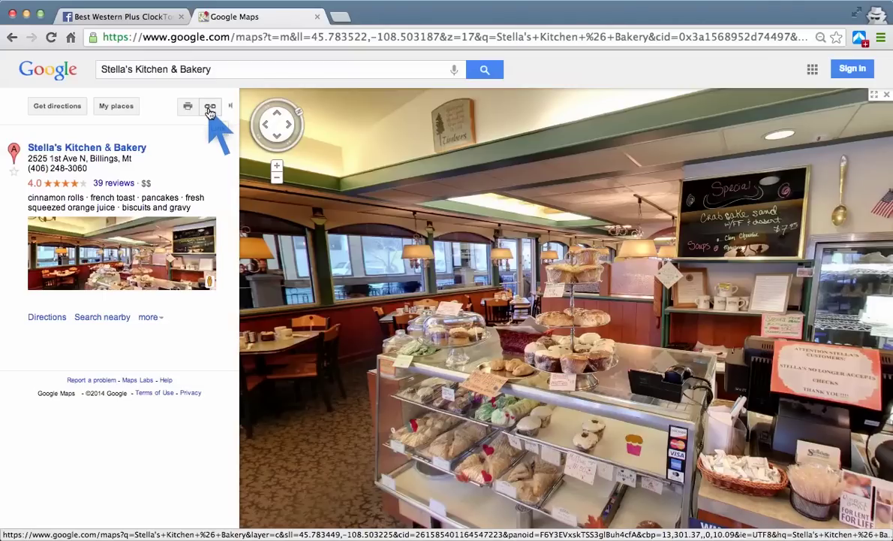
left_click(210, 109)
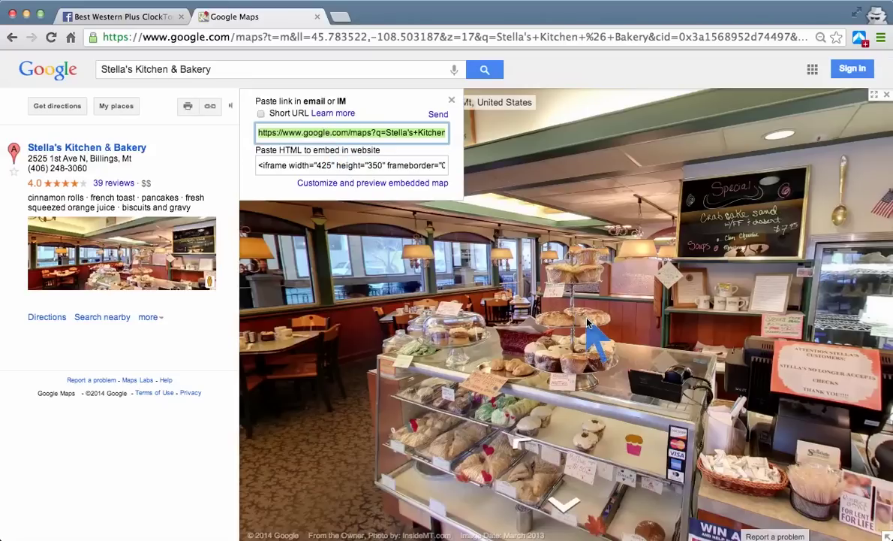
left_click(646, 389)
left_click(695, 377)
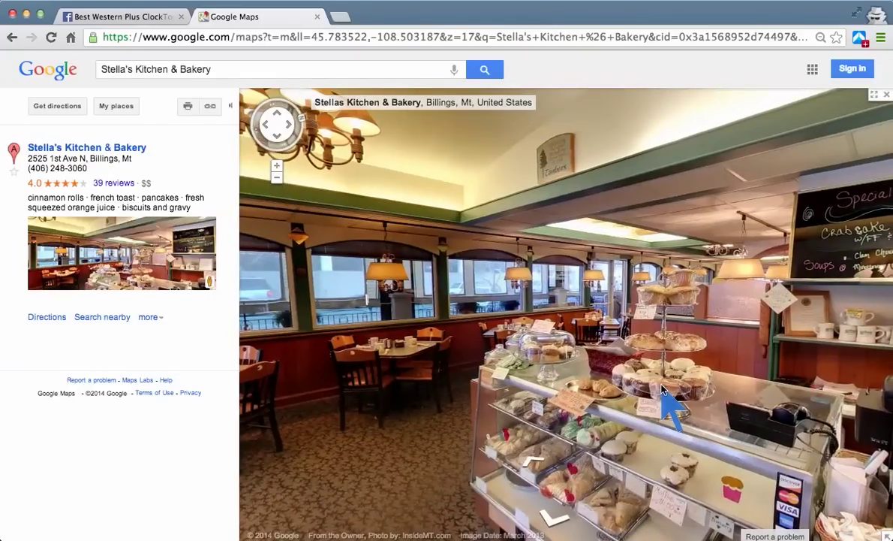
left_click(664, 390)
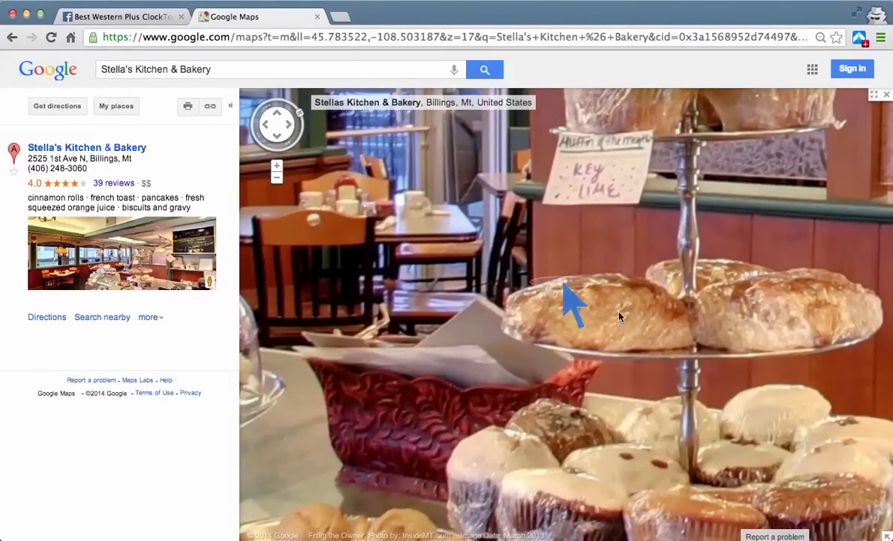
- Return to the wide counter view, then show and select its iframe embed code
left_click(684, 425)
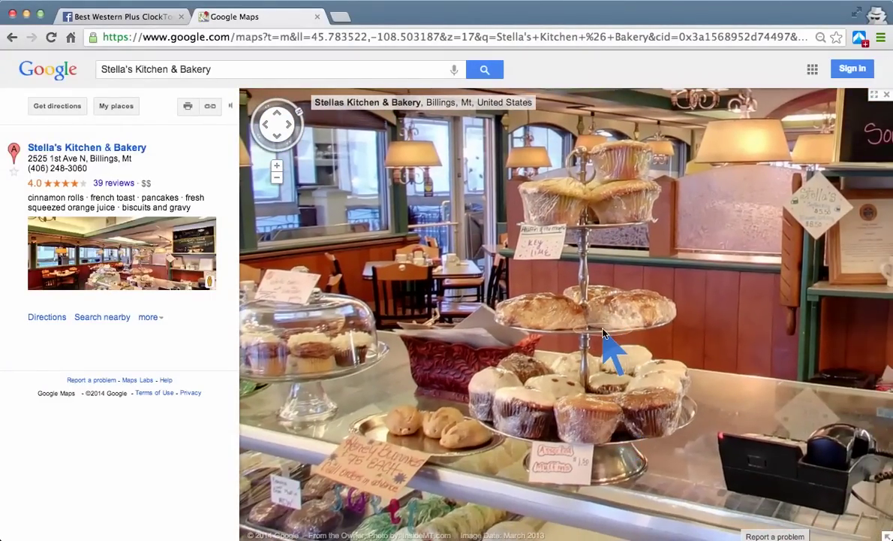
left_click(605, 341)
left_click(455, 334)
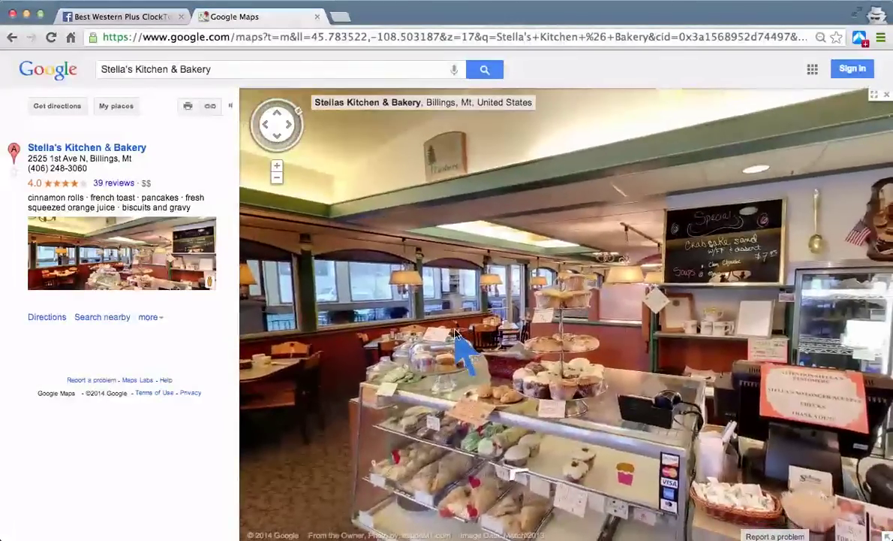
left_click(210, 106)
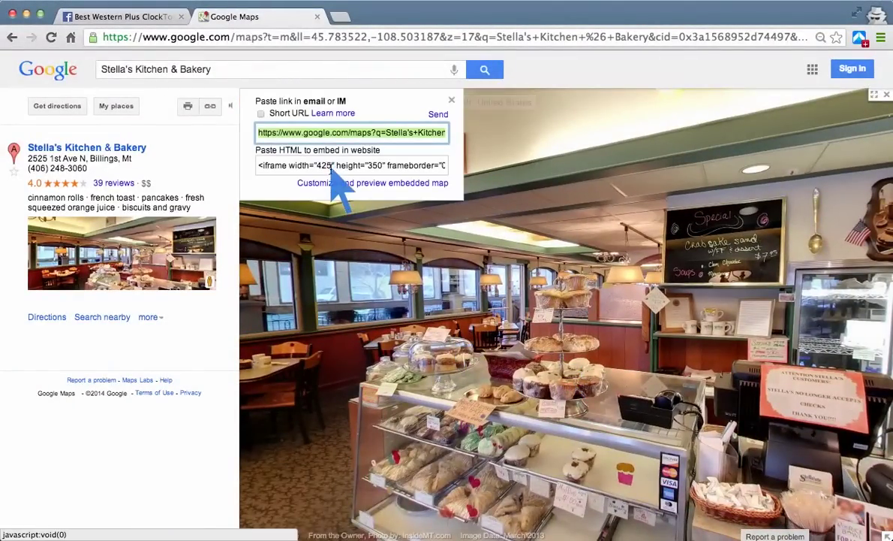
left_click(330, 165)
- In the embed customization, set the tour's starting view angle and choose the Large size
left_click(359, 183)
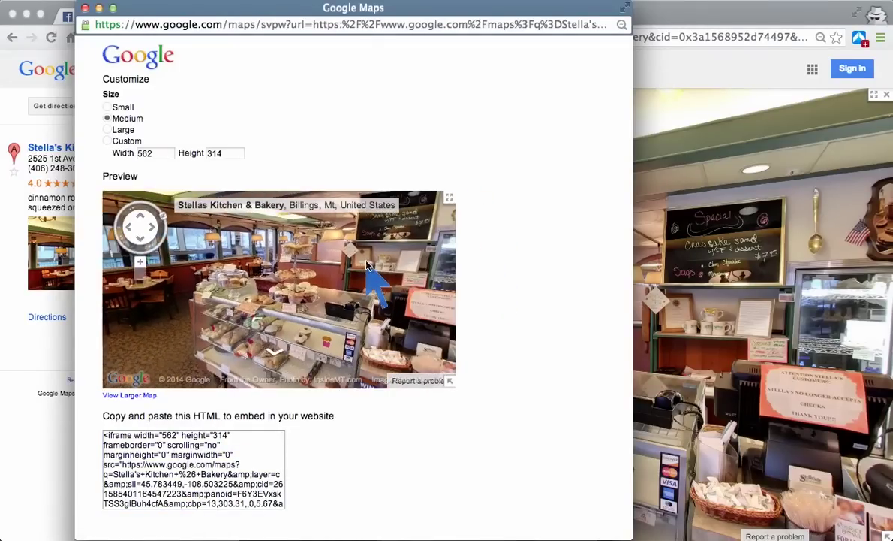
left_click_drag(400, 273, 324, 235)
left_click_drag(289, 289, 300, 322)
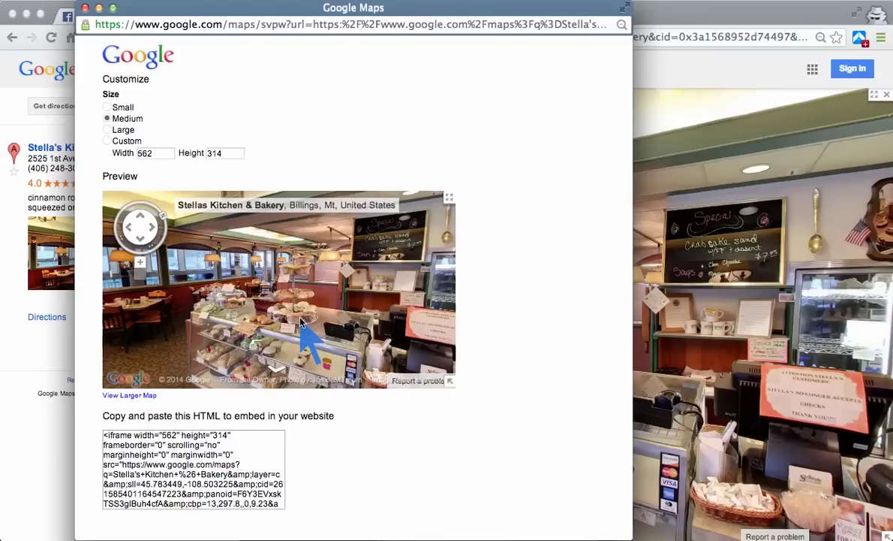
left_click(108, 130)
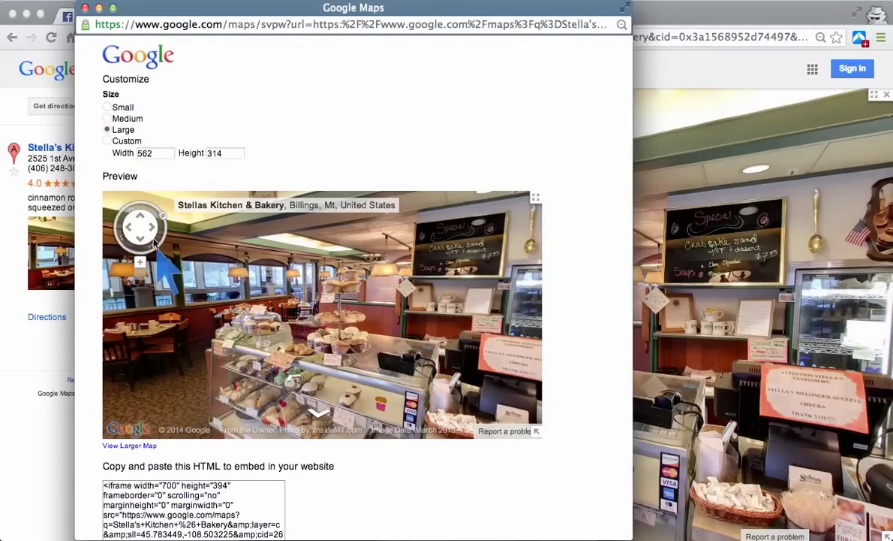
scroll(597, 450, "down", 1)
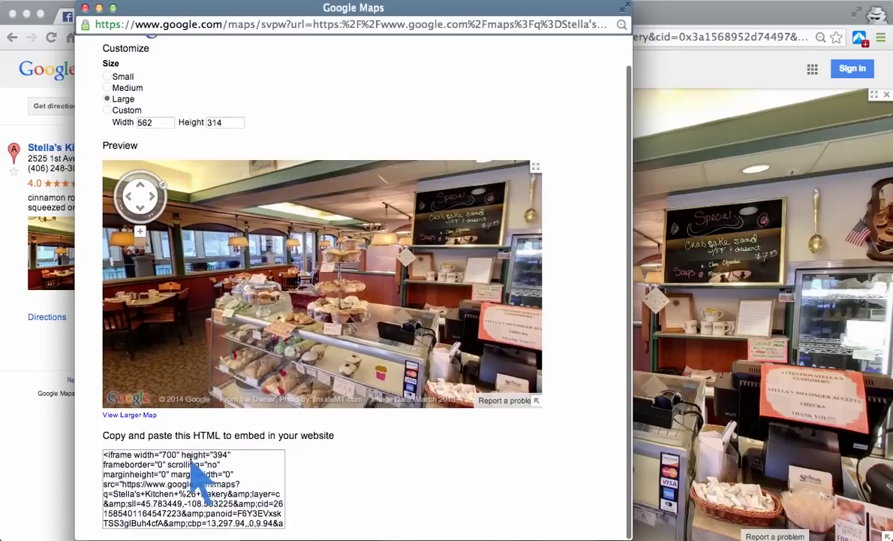
left_click_drag(159, 455, 231, 455)
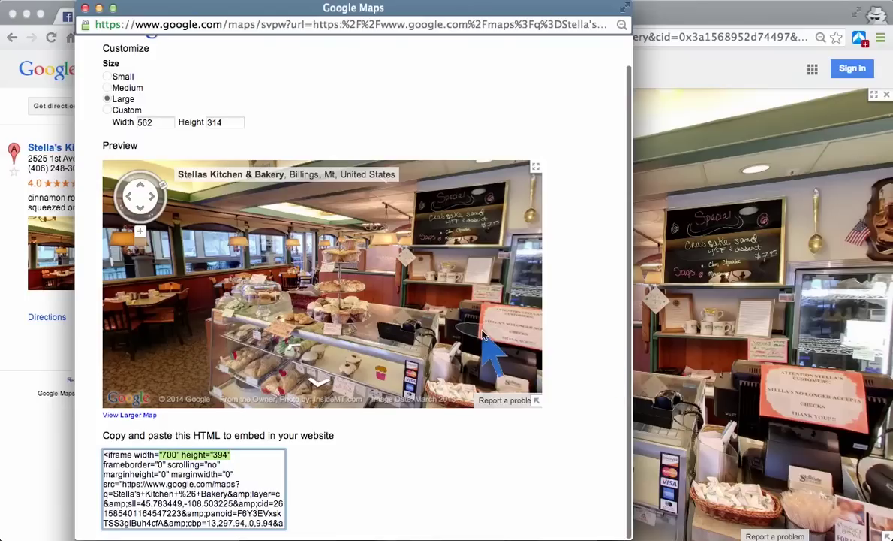
left_click_drag(301, 304, 346, 283)
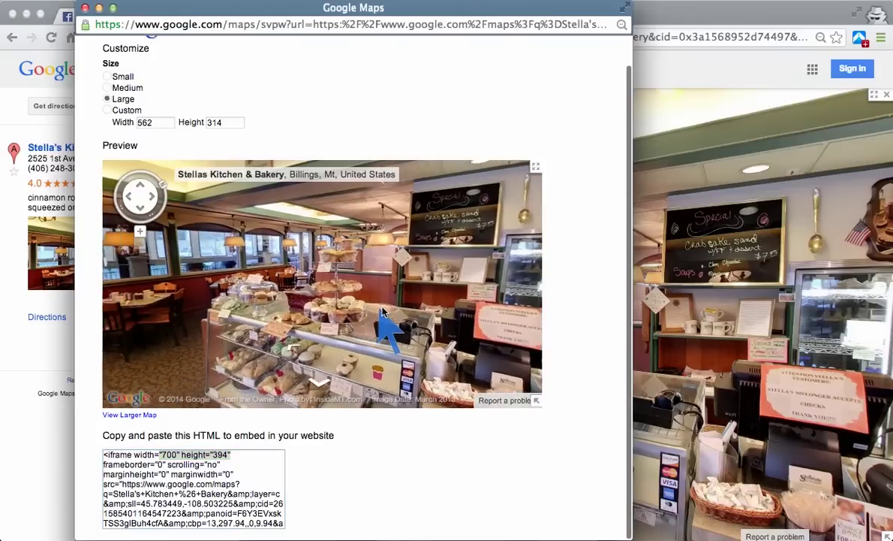
- Select the entire large iframe embed code, then return to the main Maps window
double_click(169, 454)
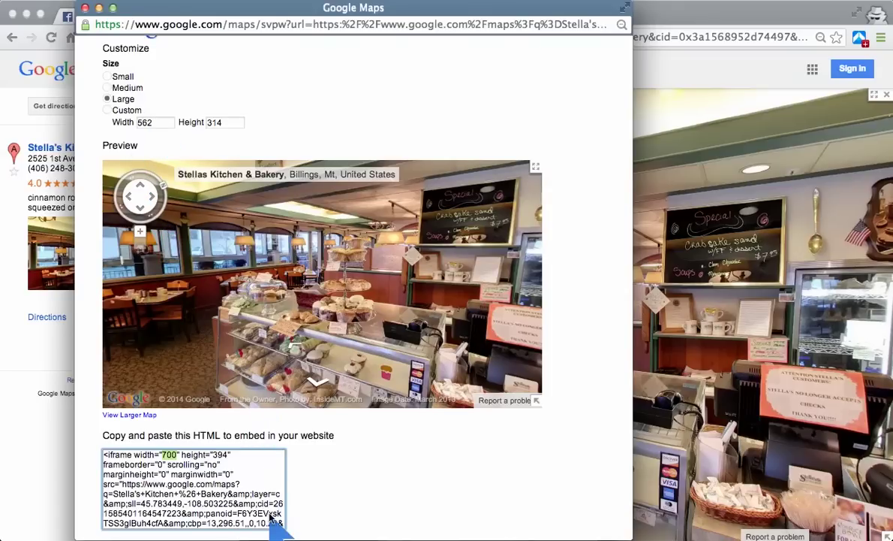
left_click(229, 493)
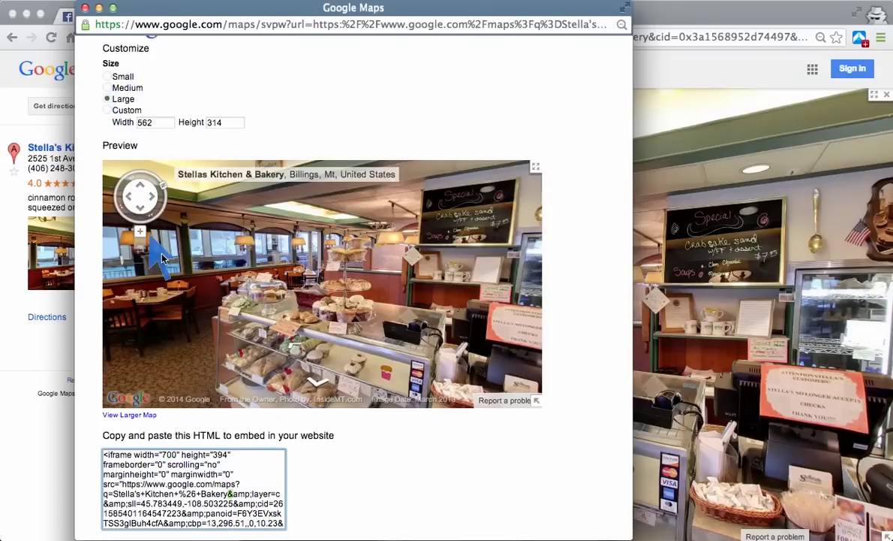
left_click(196, 518)
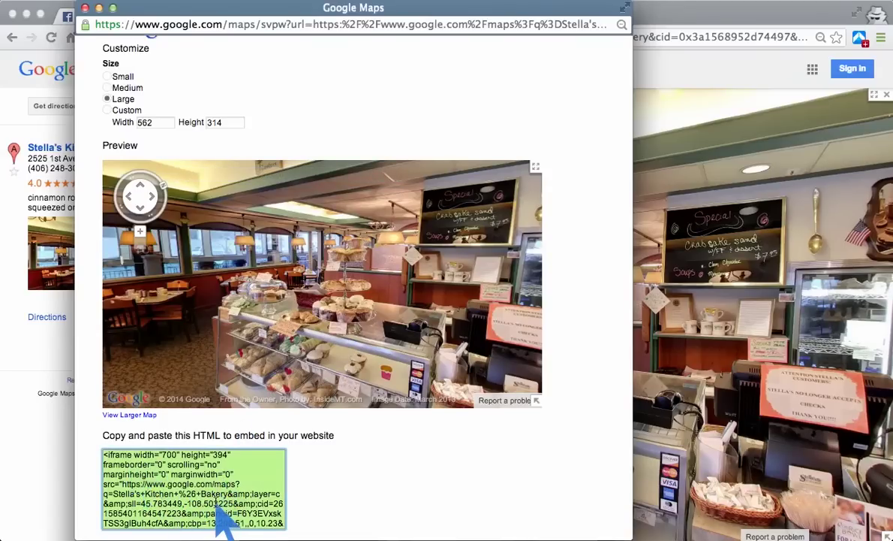
left_click(342, 334)
left_click_drag(355, 363, 374, 365)
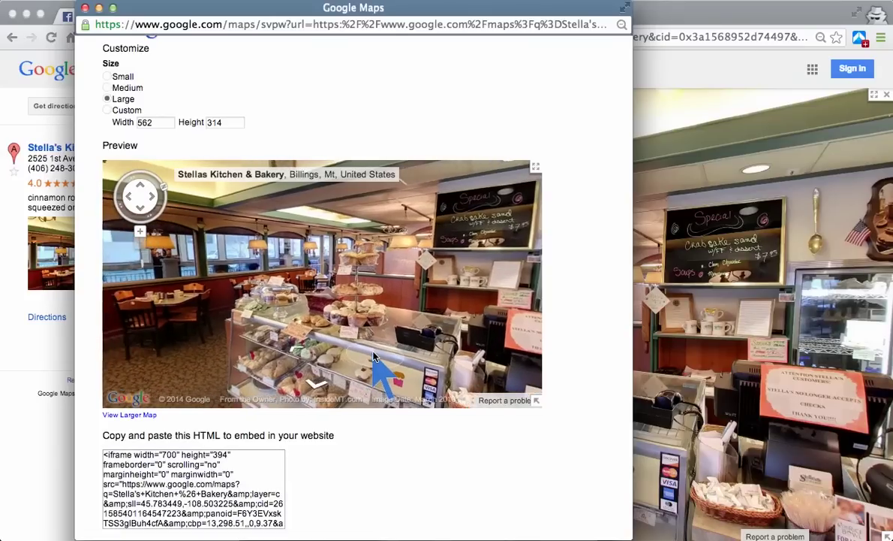
left_click(185, 487)
left_click(185, 487)
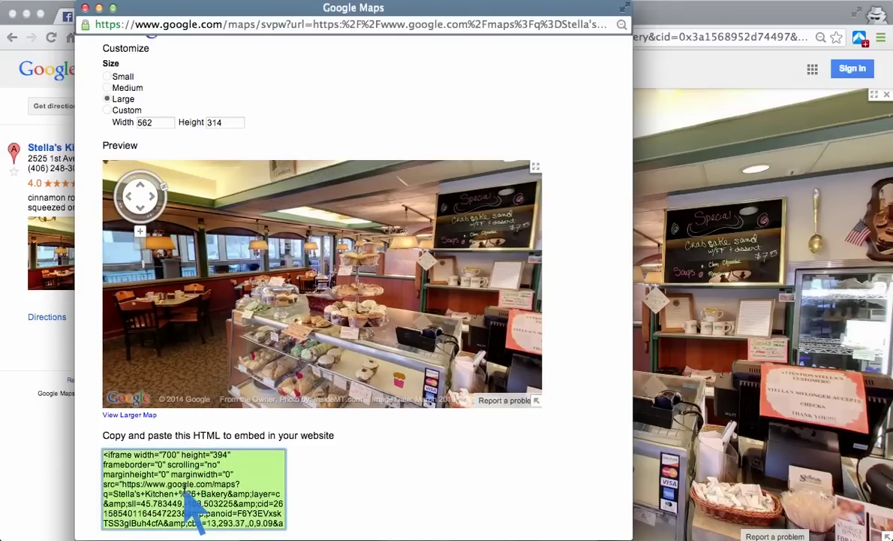
left_click(653, 22)
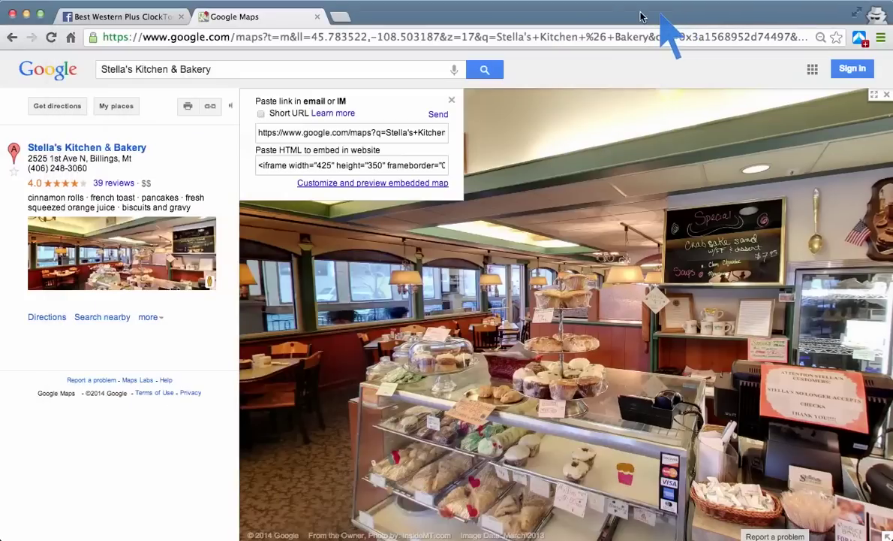
- On the ClockTower Inn Facebook page, expand the second row of app tabs and check the addable apps
left_click(109, 17)
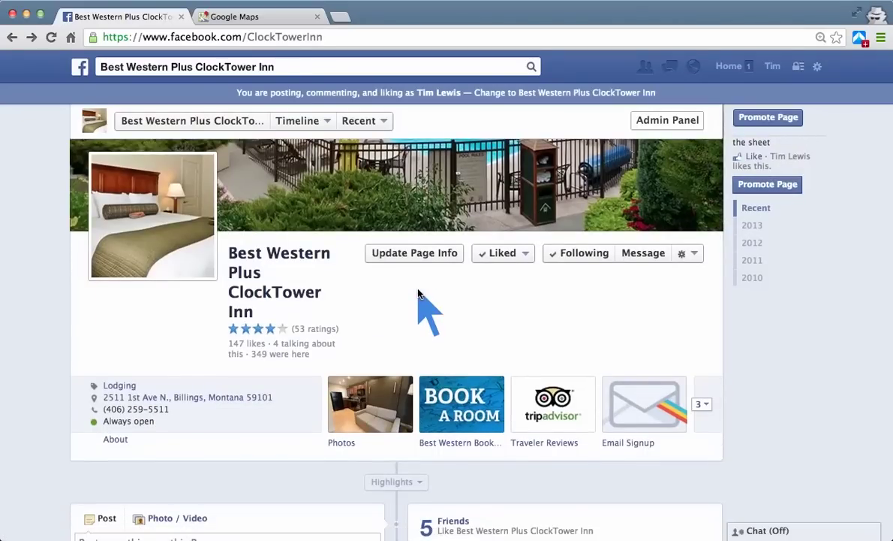
scroll(418, 293, "down", 1)
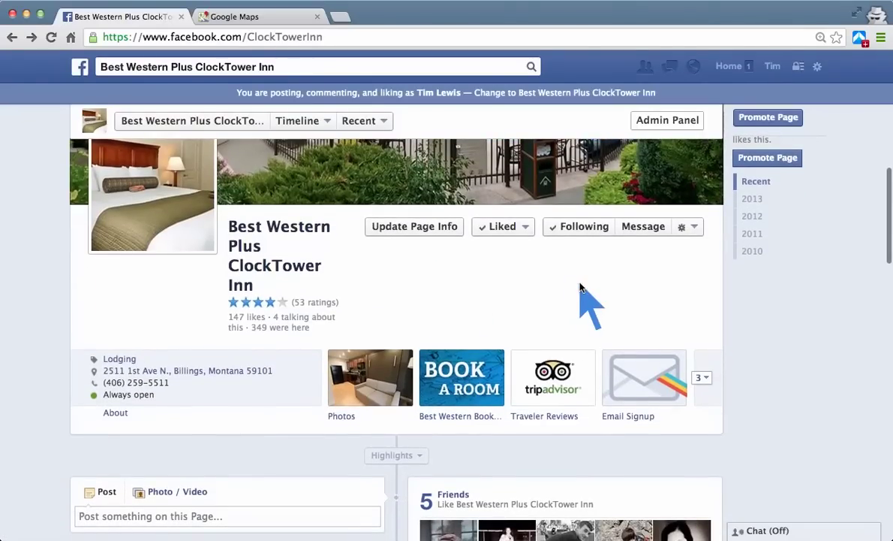
scroll(580, 288, "down", 1)
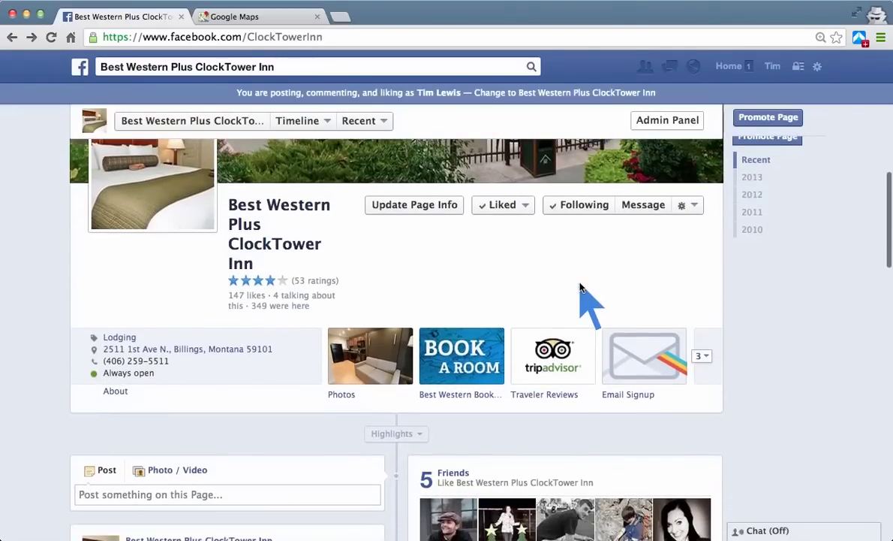
left_click(705, 366)
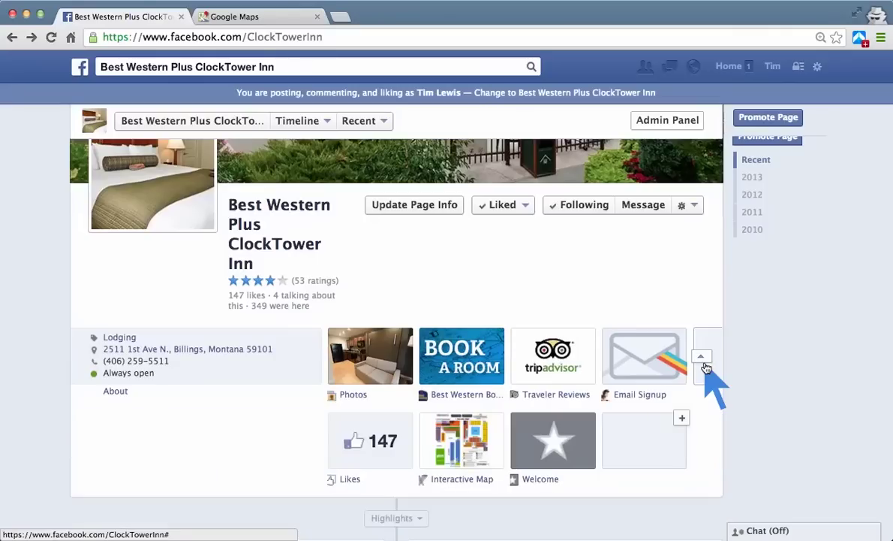
scroll(700, 372, "down", 2)
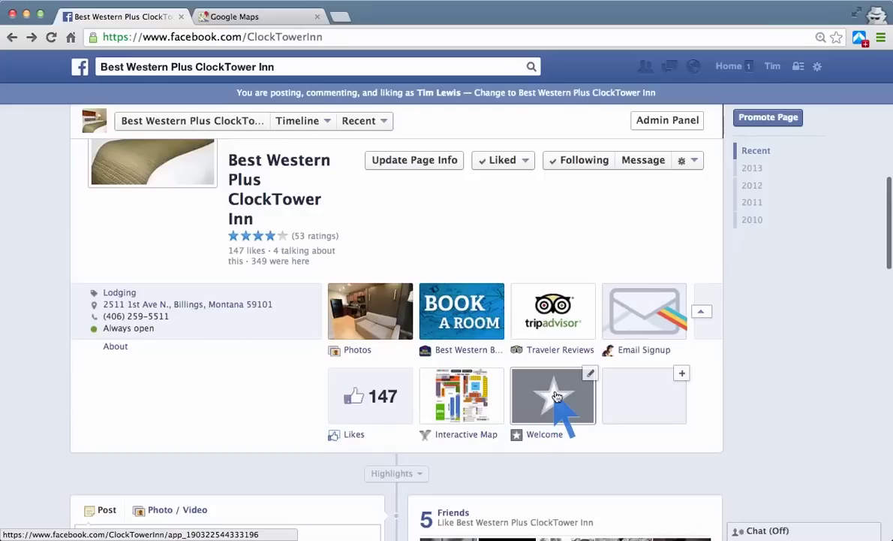
left_click(683, 377)
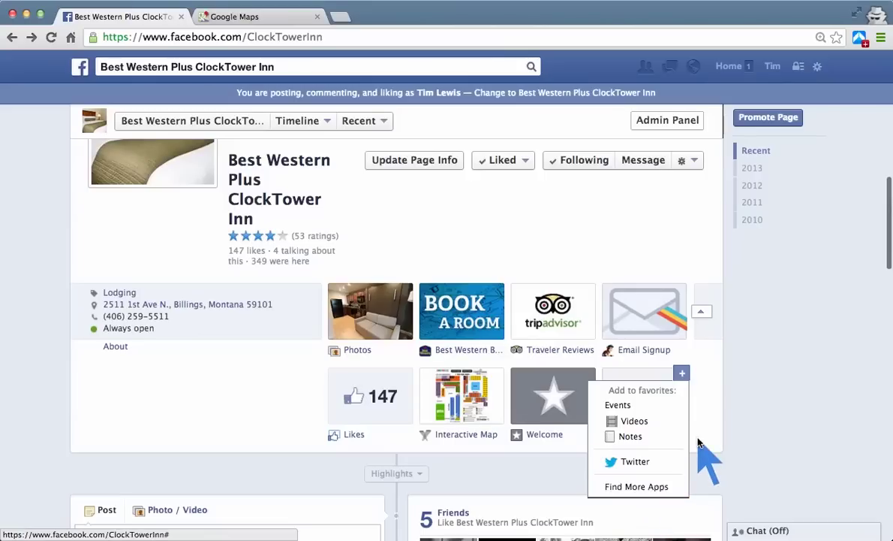
left_click(698, 394)
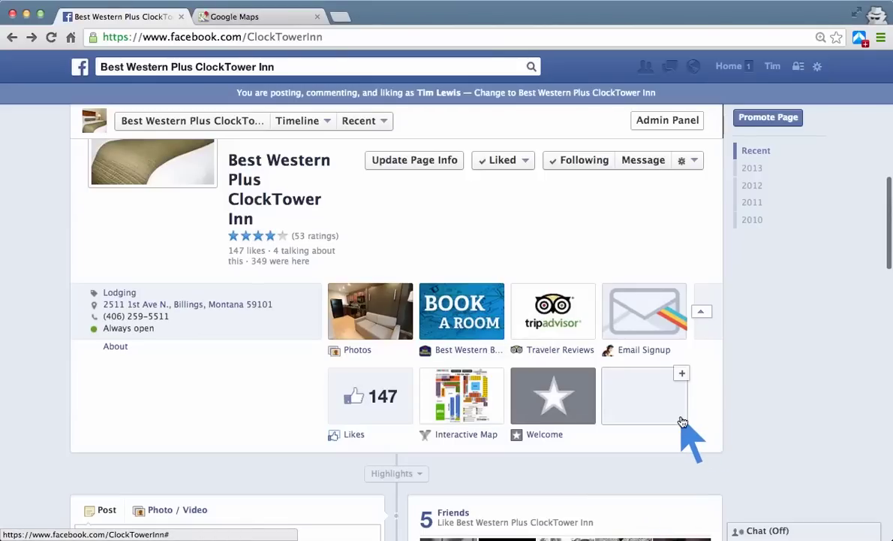
- Open Edit Settings for the Welcome tab's Static HTML: iframe tabs app
mouse_move(549, 398)
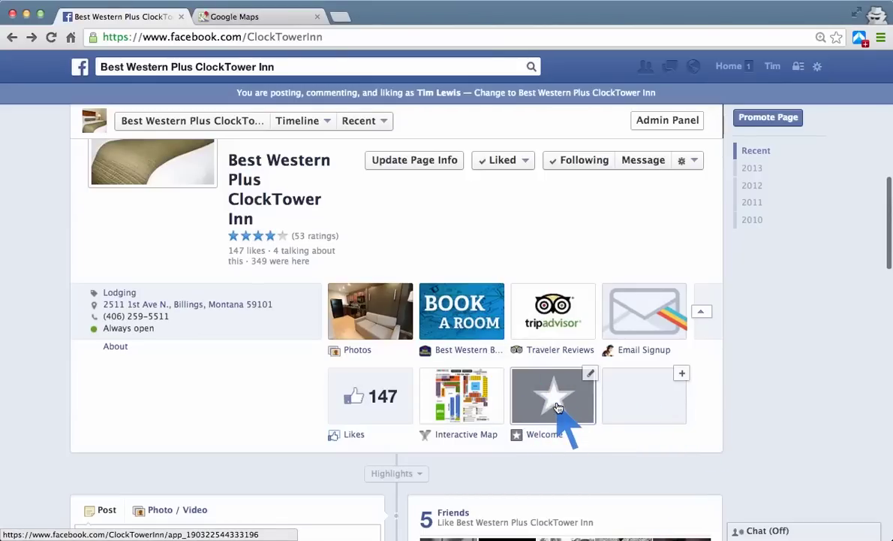
left_click(591, 377)
scroll(571, 420, "down", 3)
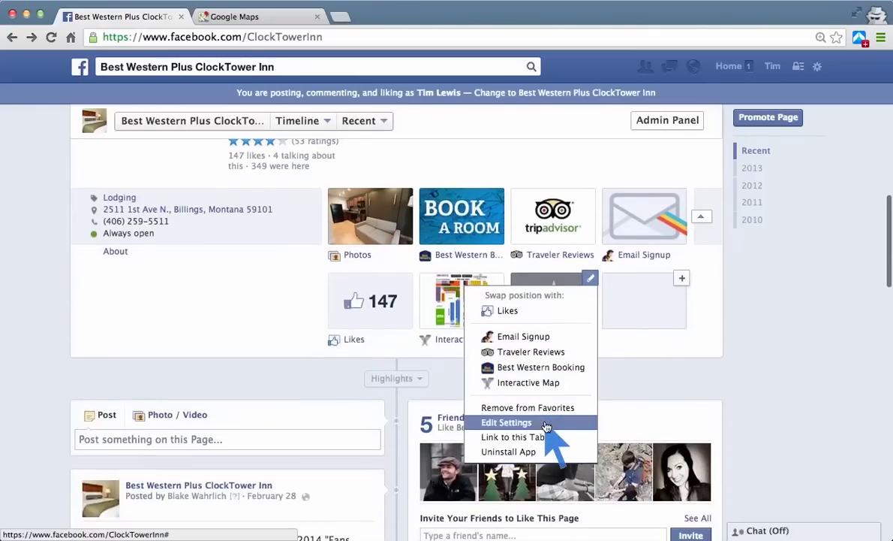
left_click(623, 351)
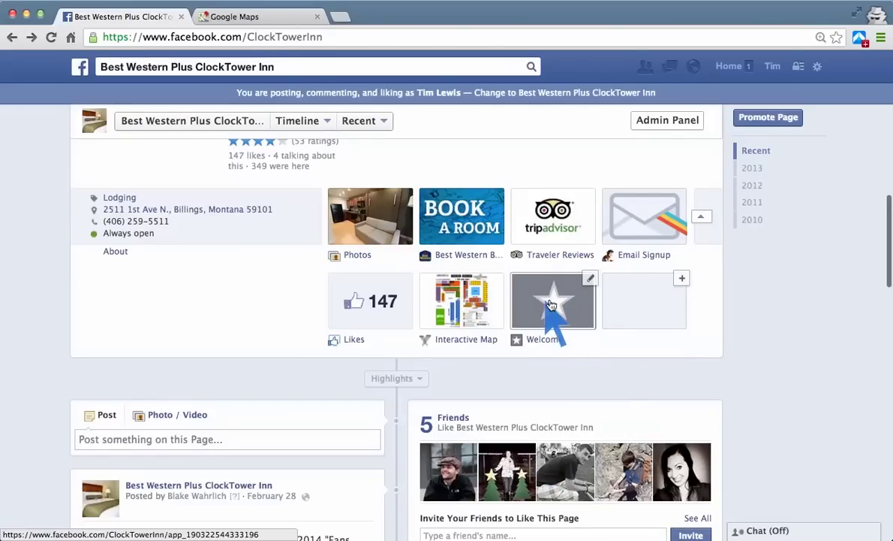
left_click(590, 279)
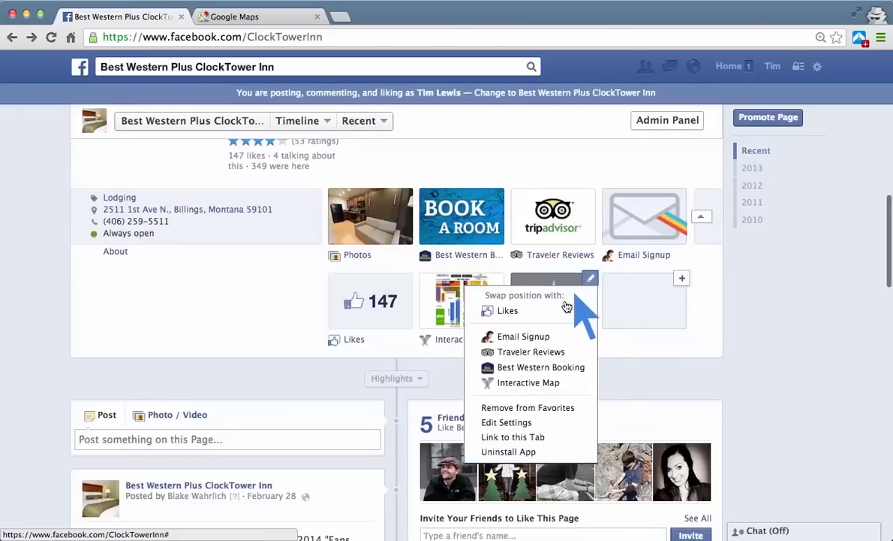
left_click(509, 424)
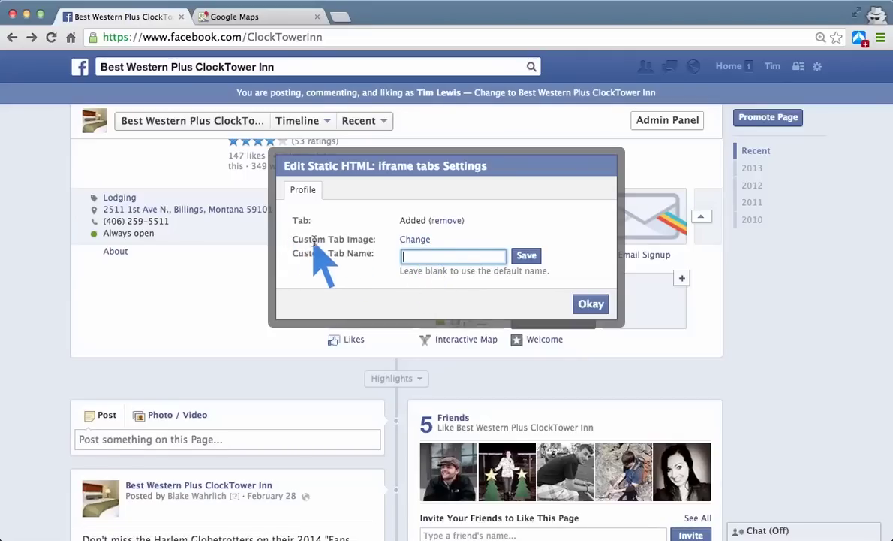
- Upload stellas-icon.jpg (111 x 74) as the tab's custom image, replacing the grey star
left_click(415, 239)
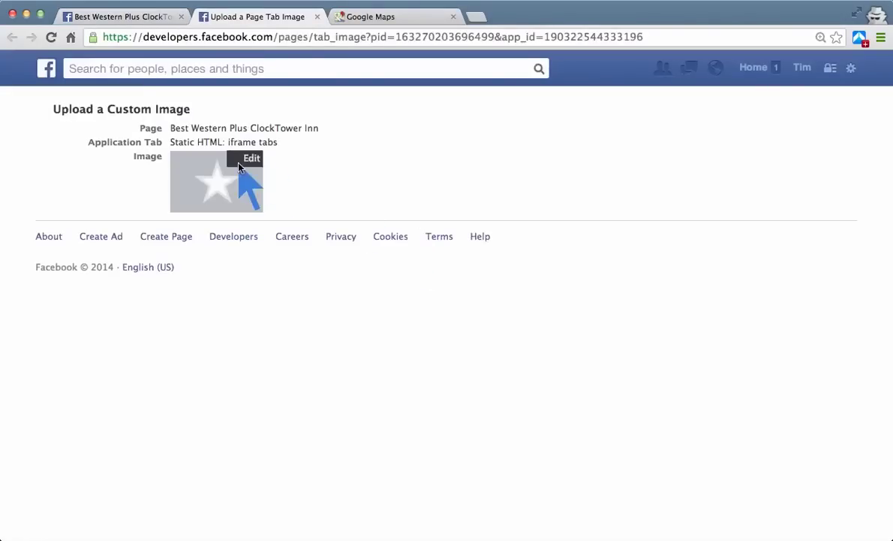
left_click(242, 160)
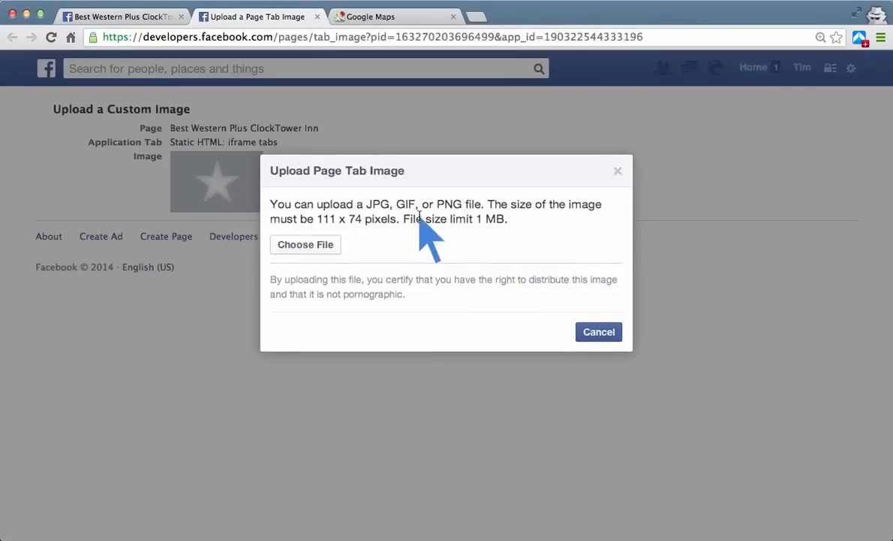
left_click_drag(317, 218, 366, 219)
left_click(364, 227)
left_click(328, 244)
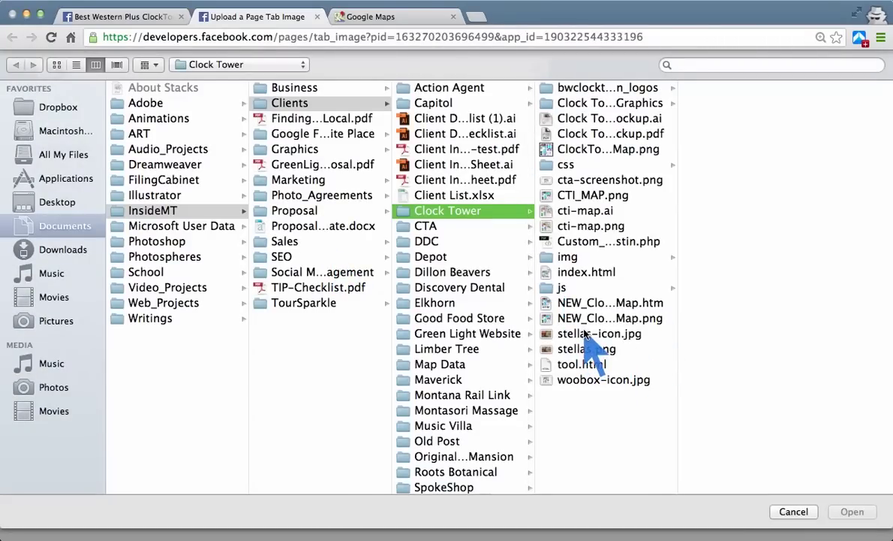
left_click(584, 334)
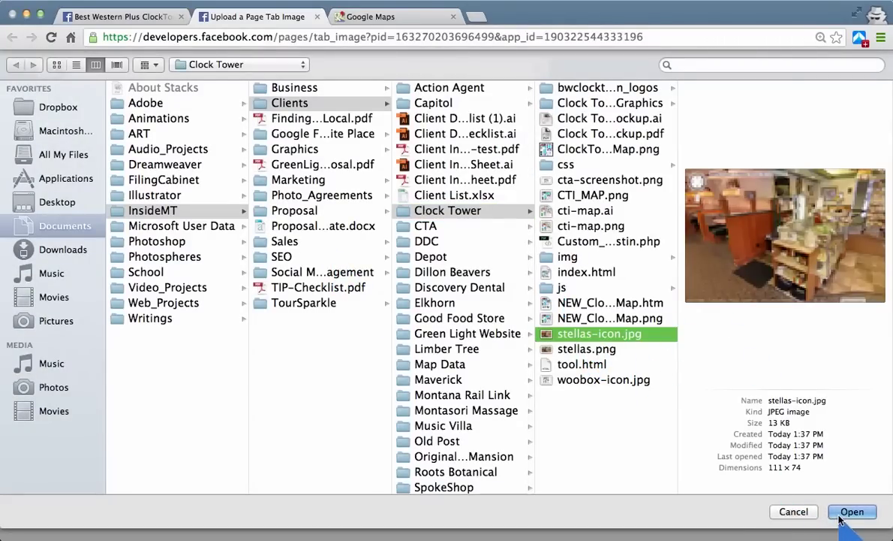
left_click(842, 515)
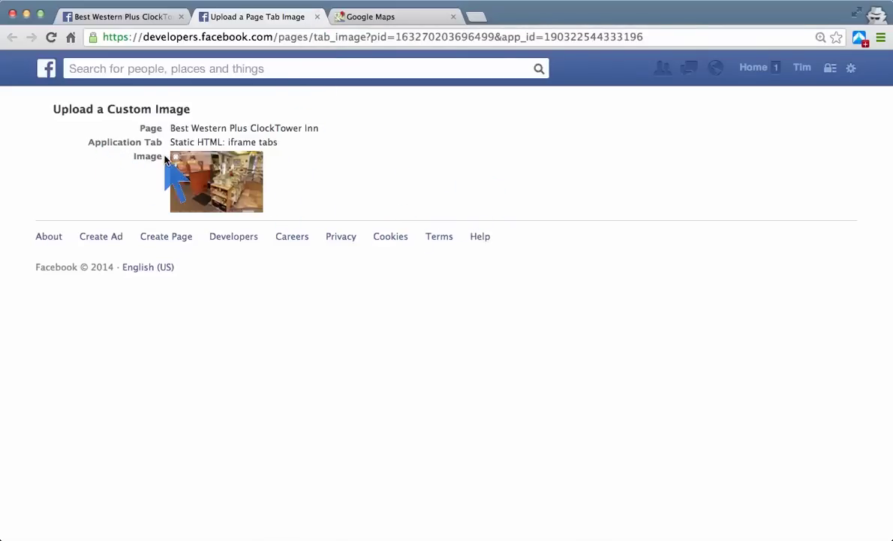
left_click(316, 17)
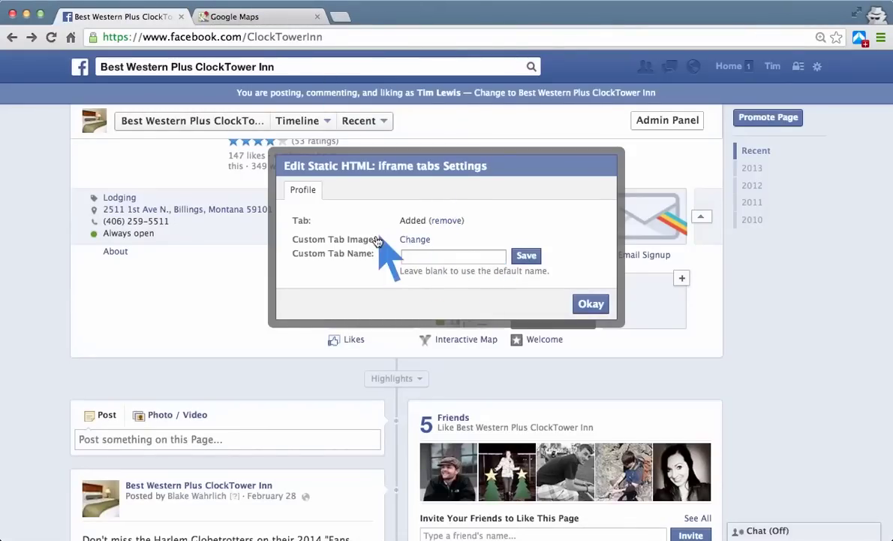
- Name the tab 'Check Out Stella's', save the settings, and open the tab
left_click(427, 256)
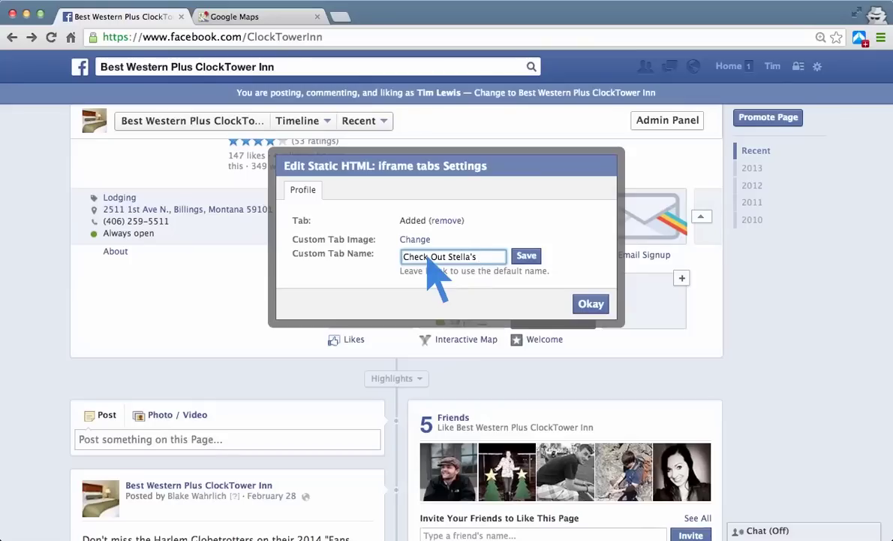
left_click(523, 255)
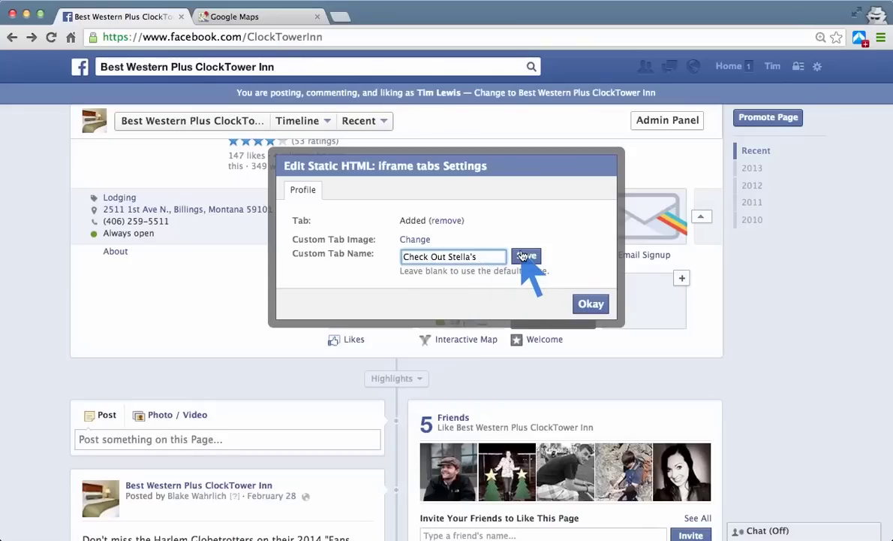
left_click(590, 304)
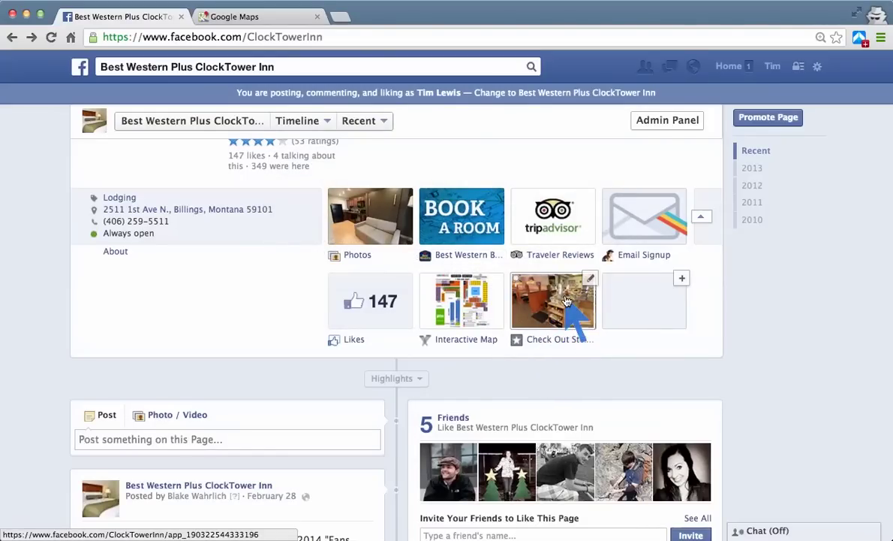
left_click(554, 301)
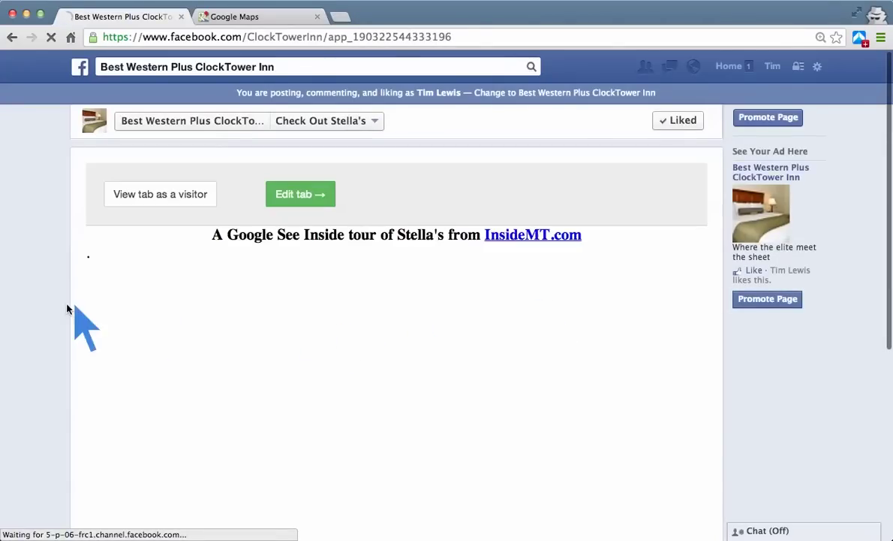
- Paste the Google Maps iframe code into index.html's empty center block and tidy the line breaks
left_click(285, 205)
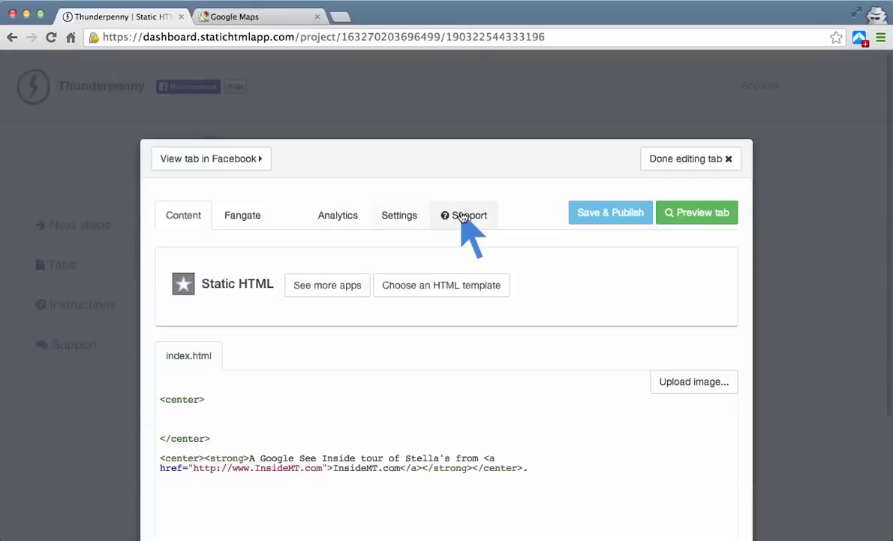
scroll(374, 406, "down", 2)
scroll(374, 406, "down", 3)
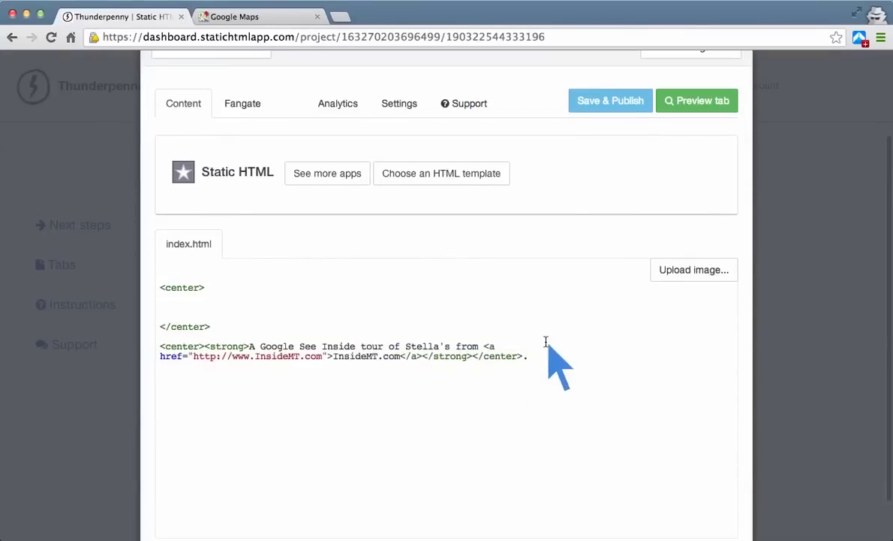
left_click(240, 303)
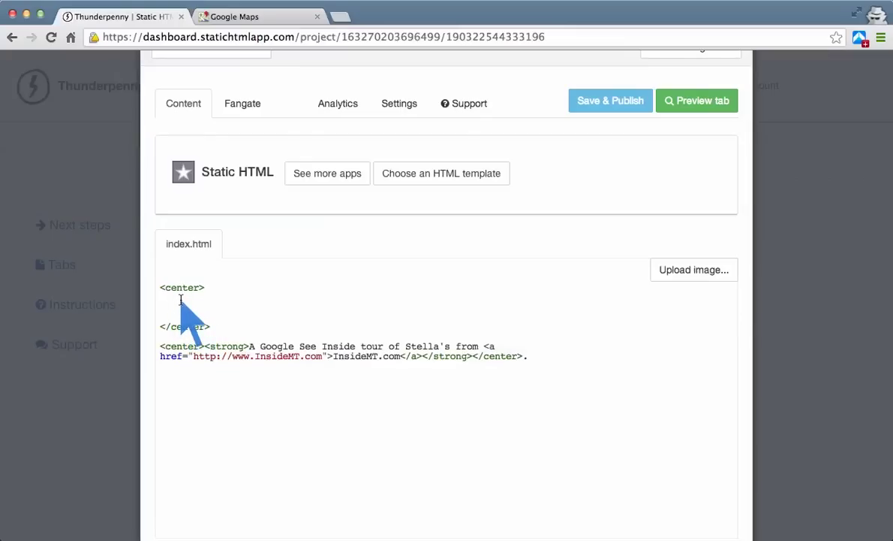
key("super+v")
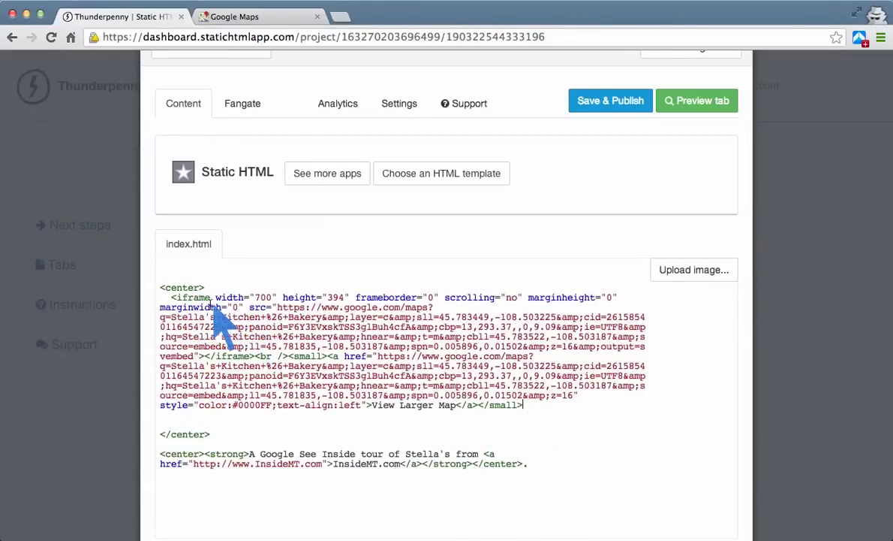
key("BackSpace")
key("BackSpace")
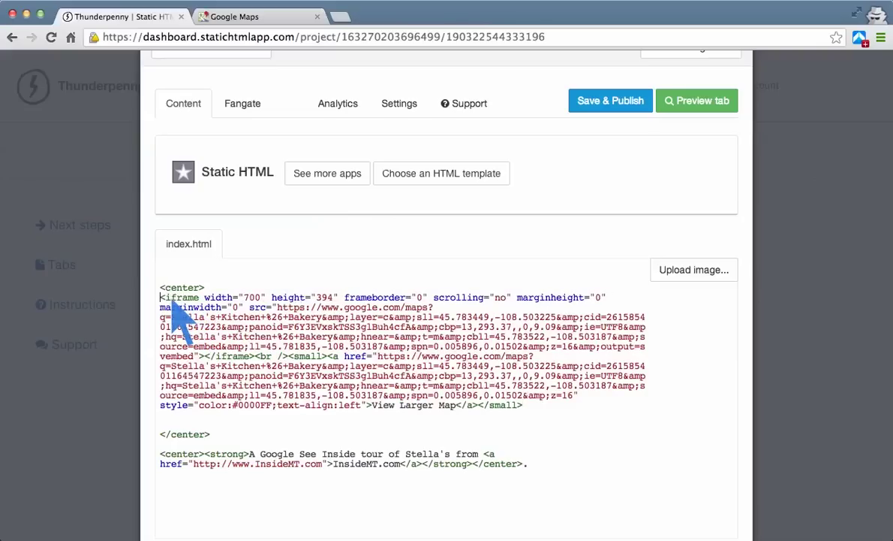
key("Return")
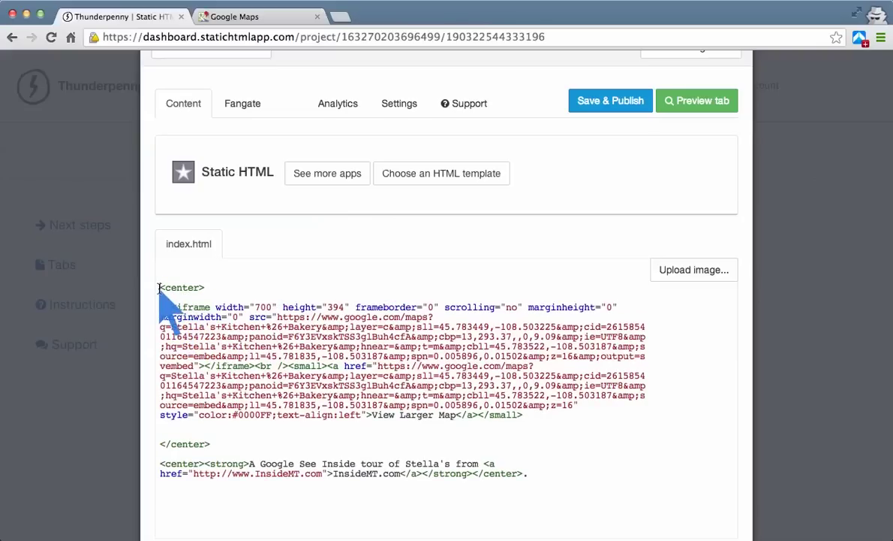
left_click(159, 288)
key("Return")
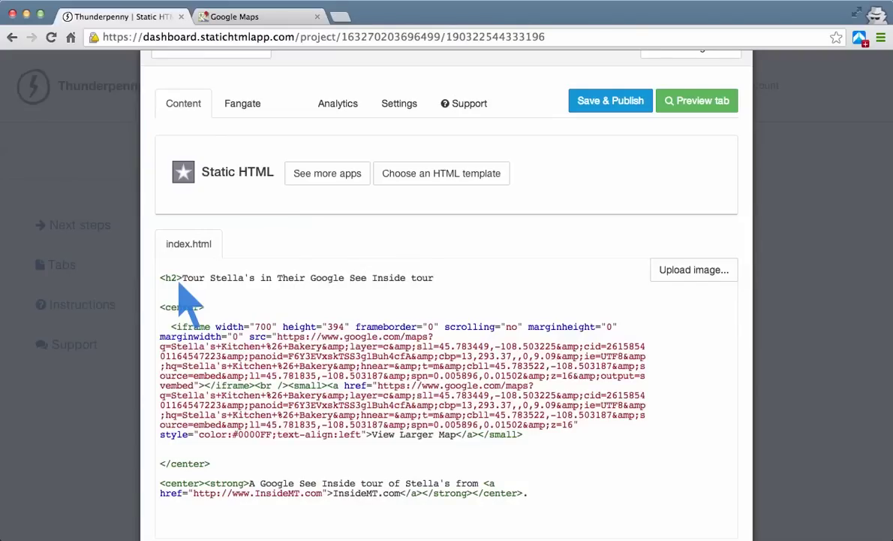
- Add the heading 'Check Out Stella's in Their Google See Inside tour. Yum.' above the embed code and publish
type("Check Ou")
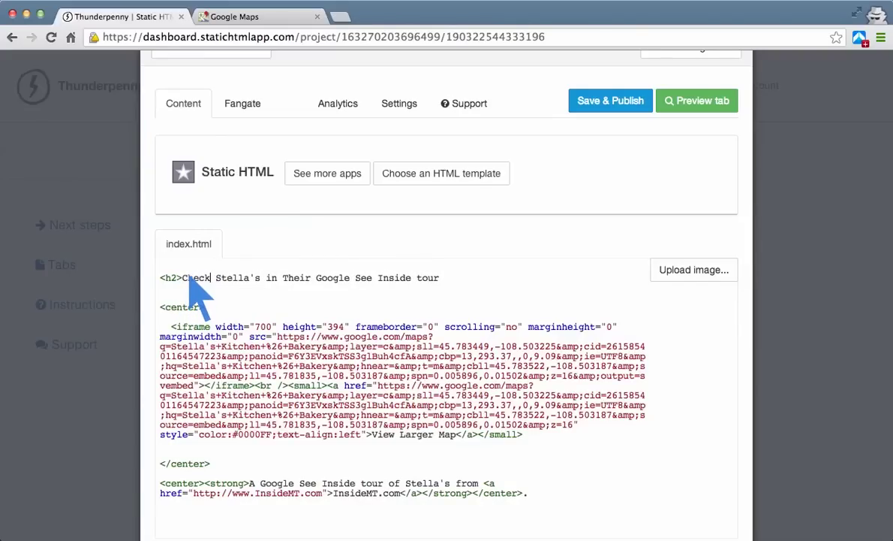
type("t")
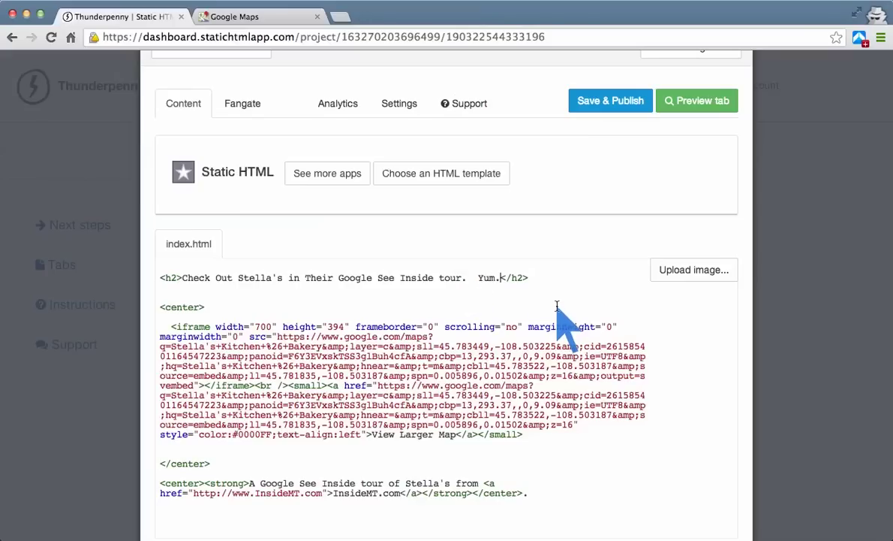
left_click(555, 473)
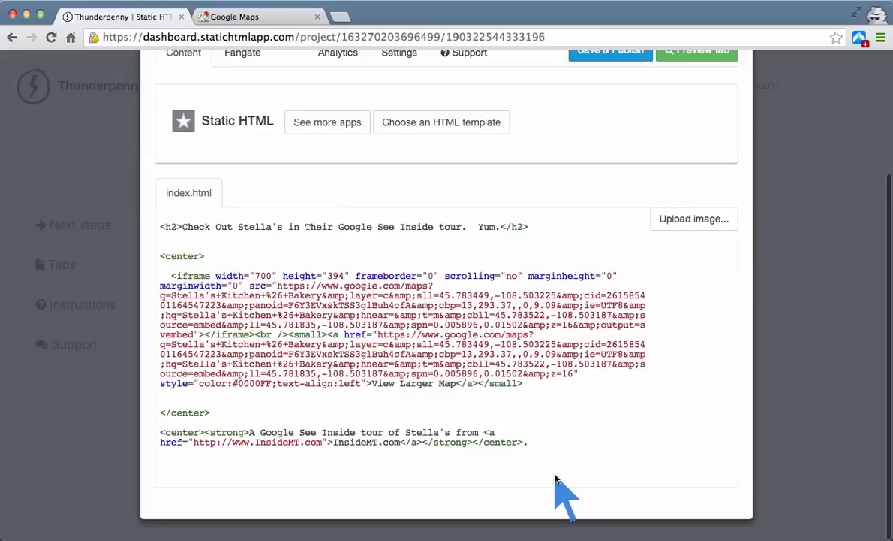
scroll(559, 491, "up", 2)
left_click(608, 140)
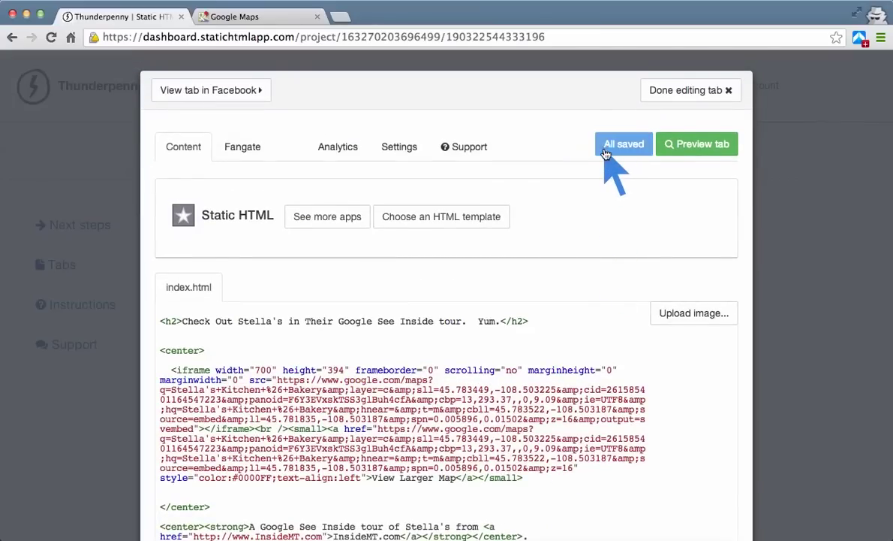
left_click(687, 98)
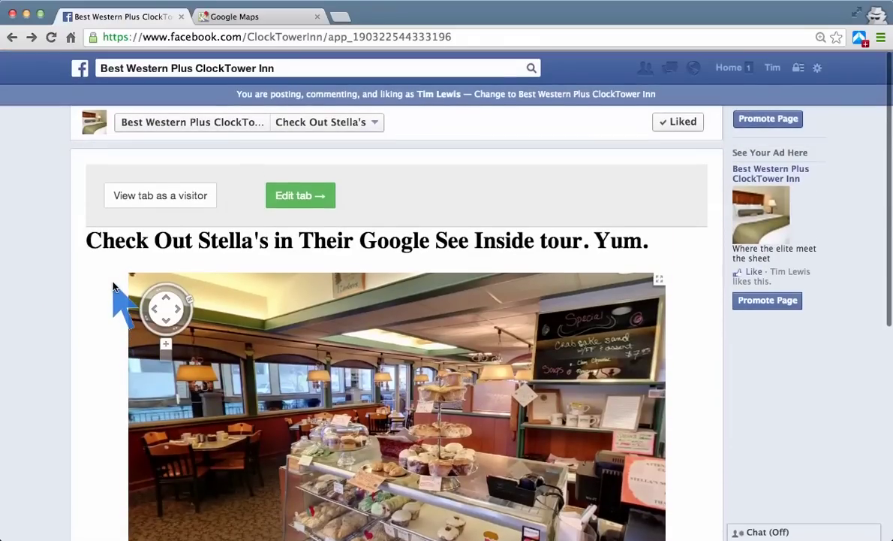
- Preview the Check Out Stella's tab in visitor mode, then return to the hotel's main page
left_click(122, 198)
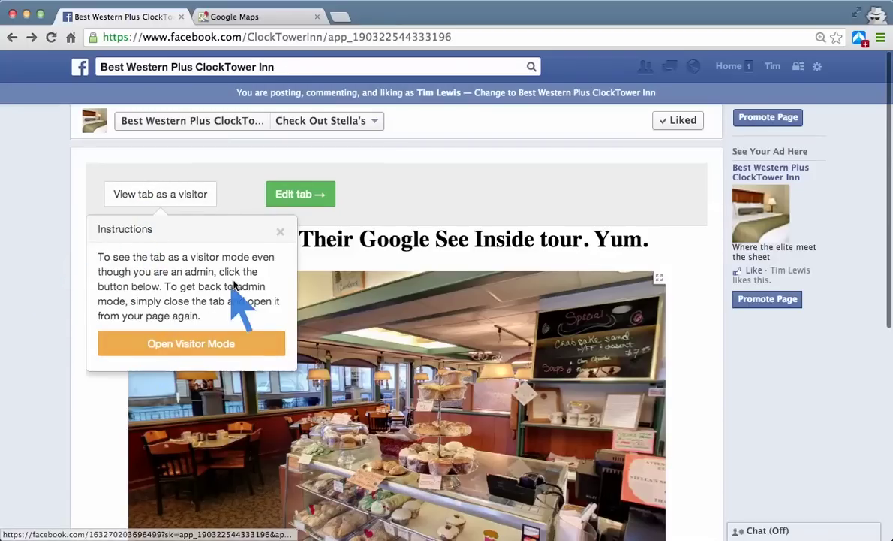
left_click(280, 232)
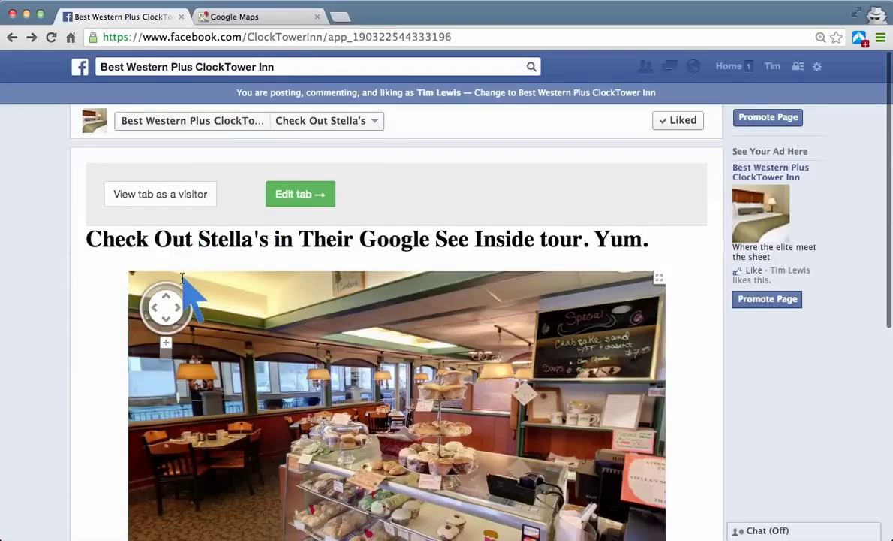
left_click(172, 199)
left_click(174, 342)
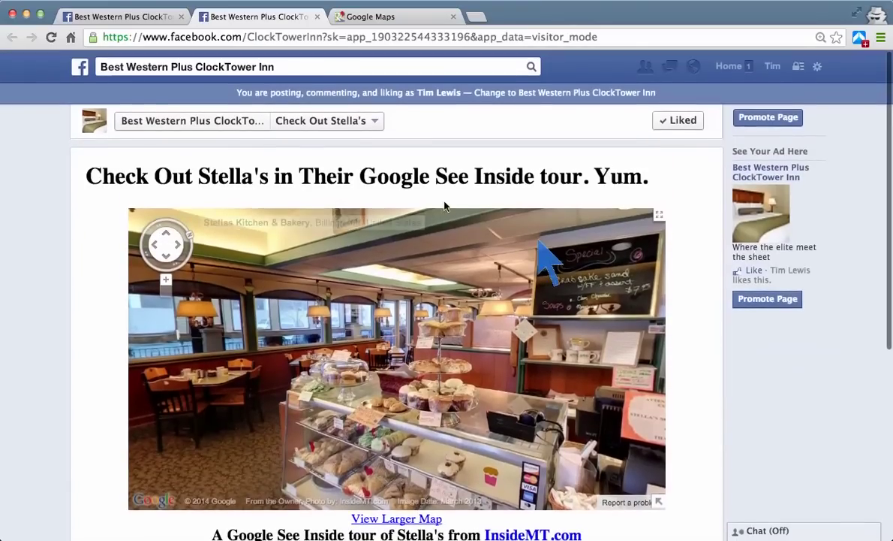
left_click(96, 125)
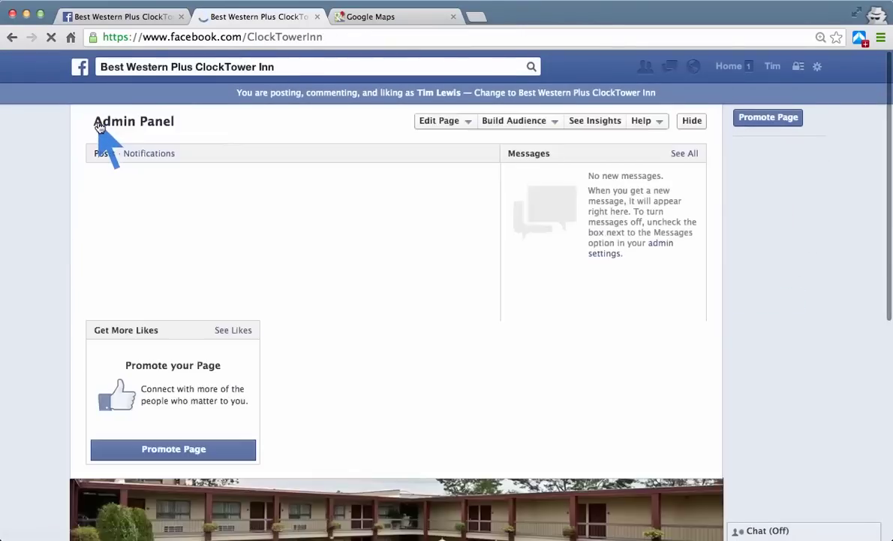
- Expand the page's app thumbnails and open the Check Out Stella's tab
scroll(70, 428, "down", 15)
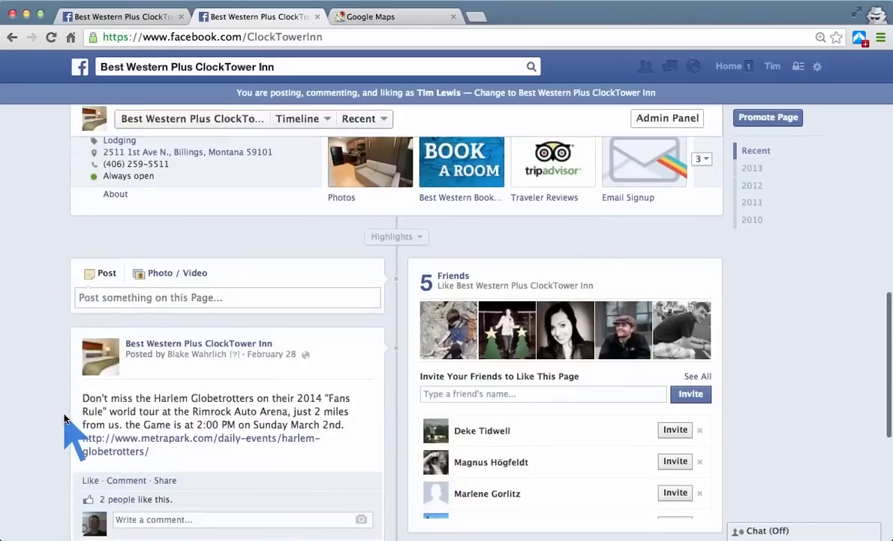
scroll(70, 429, "up", 3)
left_click(699, 341)
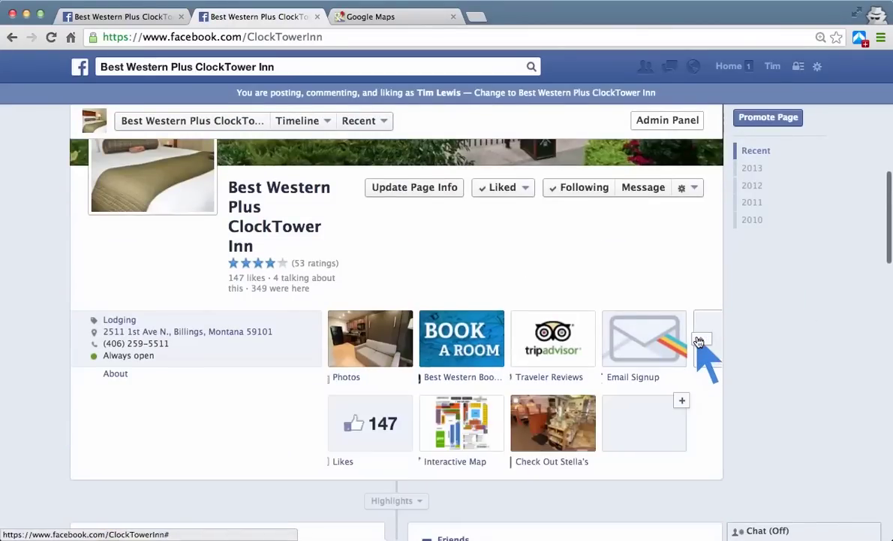
left_click(537, 433)
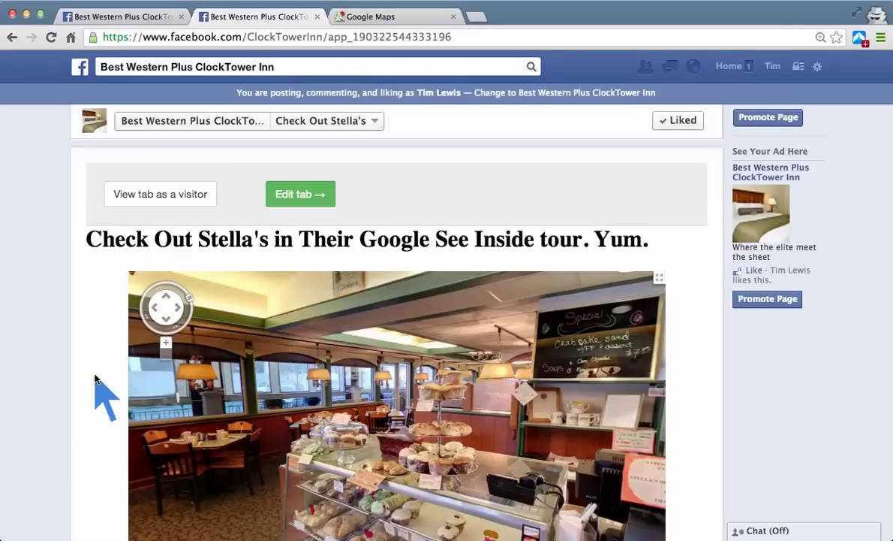
- View the Stella's Kitchen tour in visitor mode, then go back to the ClockTower Inn page
left_click(166, 197)
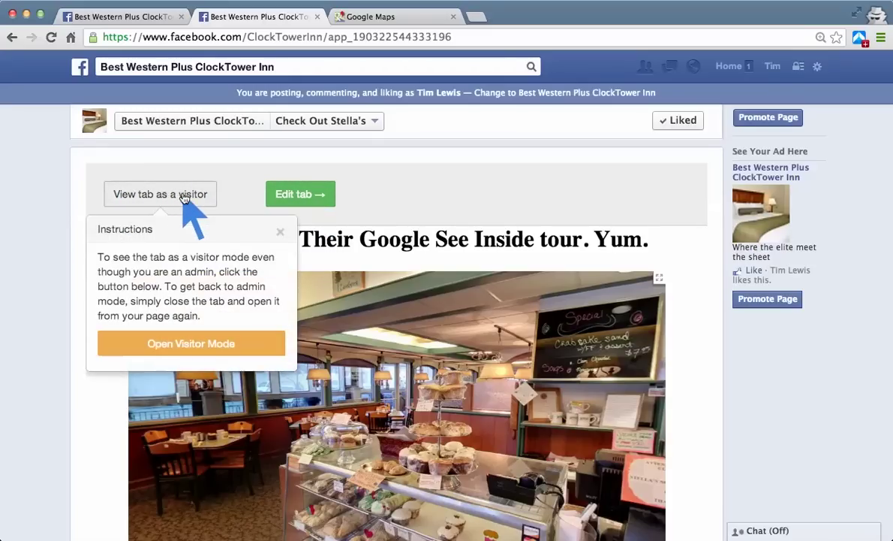
left_click(203, 339)
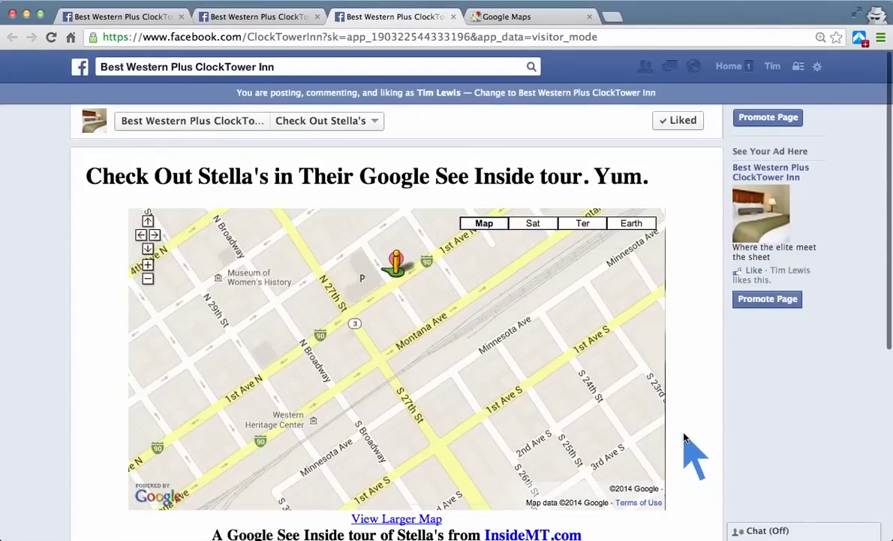
scroll(688, 399, "down", 5)
scroll(685, 436, "up", 5)
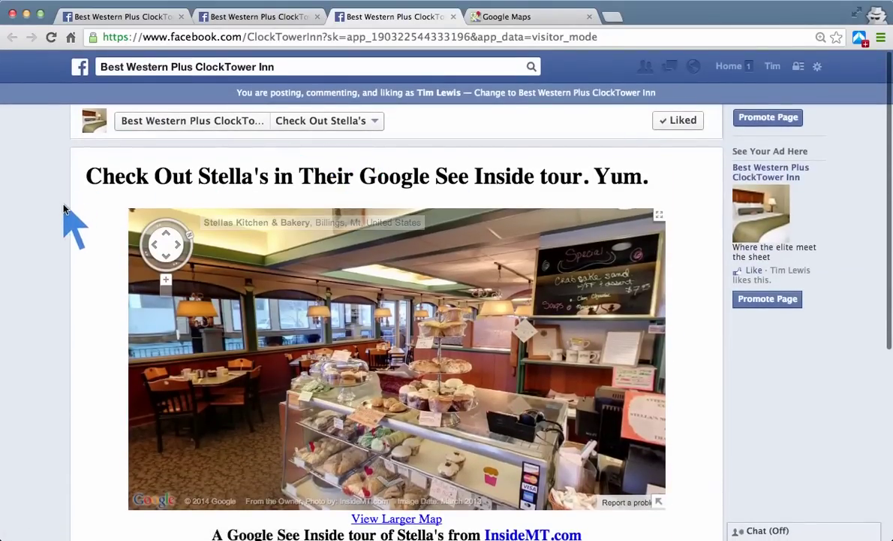
left_click(99, 119)
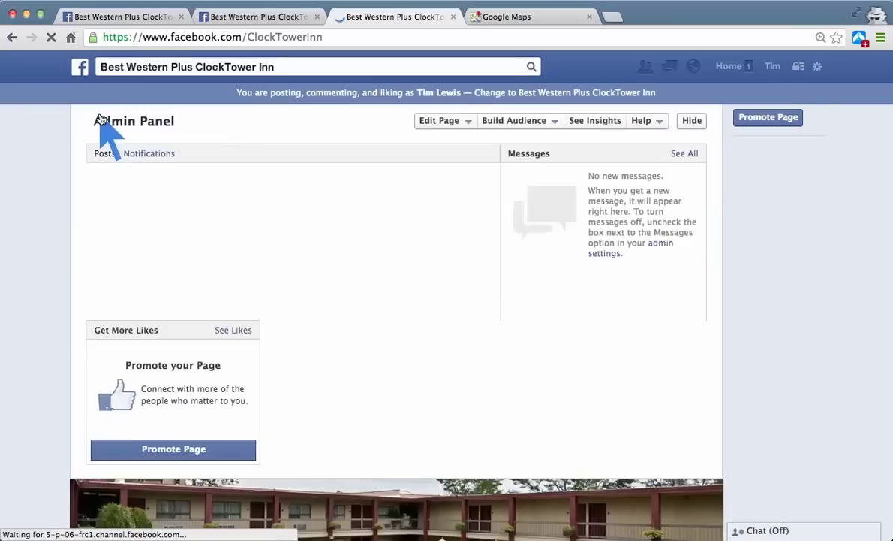
- Scroll the ClockTower Inn page to view its pool cover photo, ratings and likes
scroll(66, 390, "down", 3)
scroll(66, 390, "down", 3)
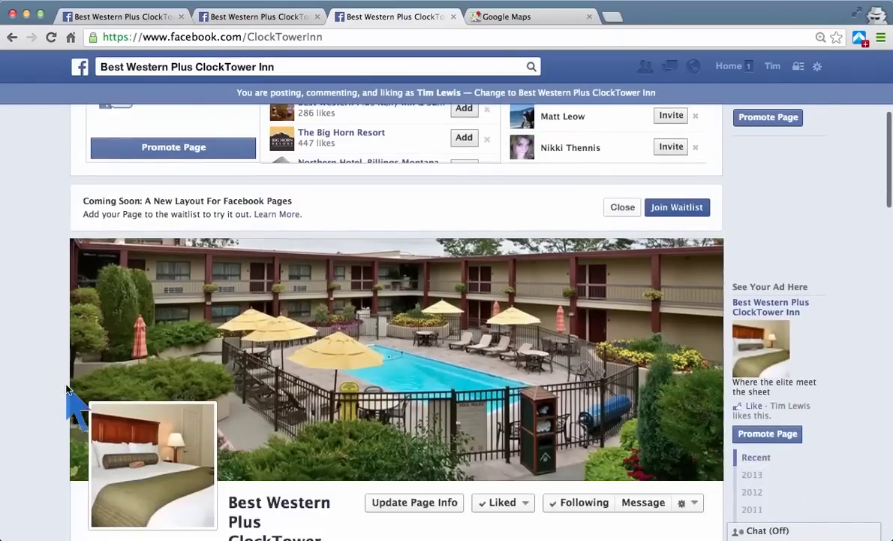
scroll(66, 390, "up", 1)
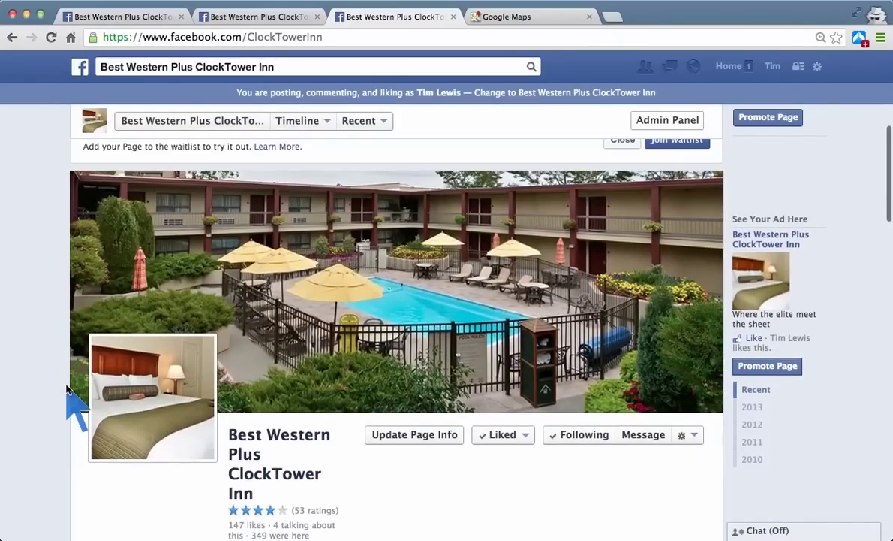
scroll(467, 422, "down", 1)
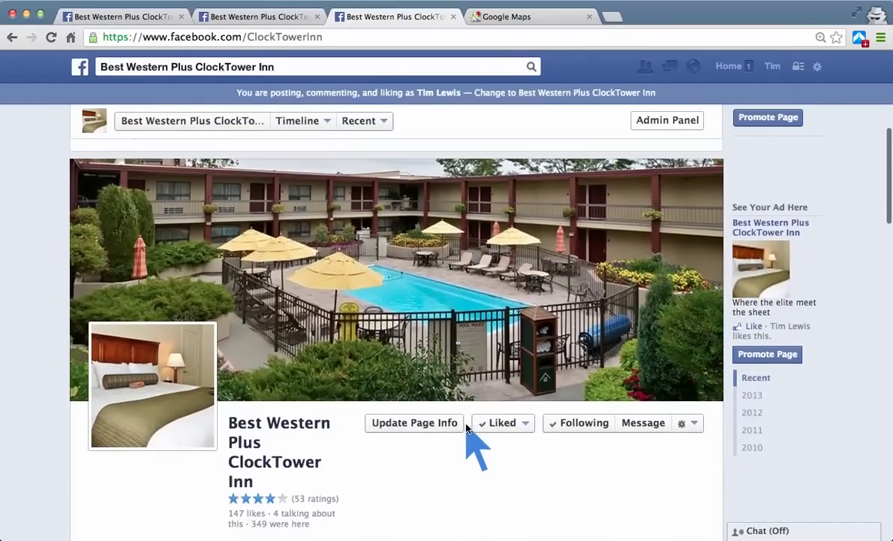